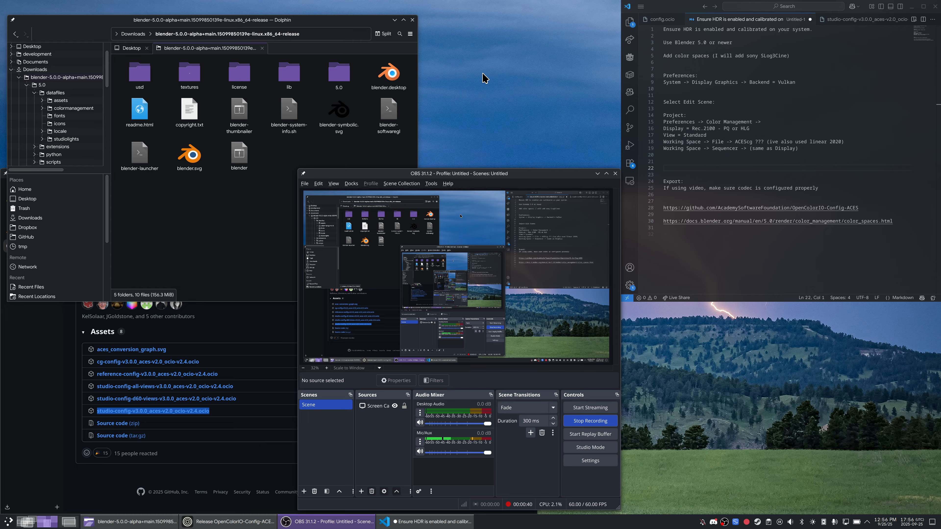
- Open the desktop's display configuration, check the High Dynamic Range and HDR brightness calibration options, and close the settings window
{"action": "right_click", "coordinate": [484, 78]}
{"action": "left_click", "coordinate": [514, 114]}
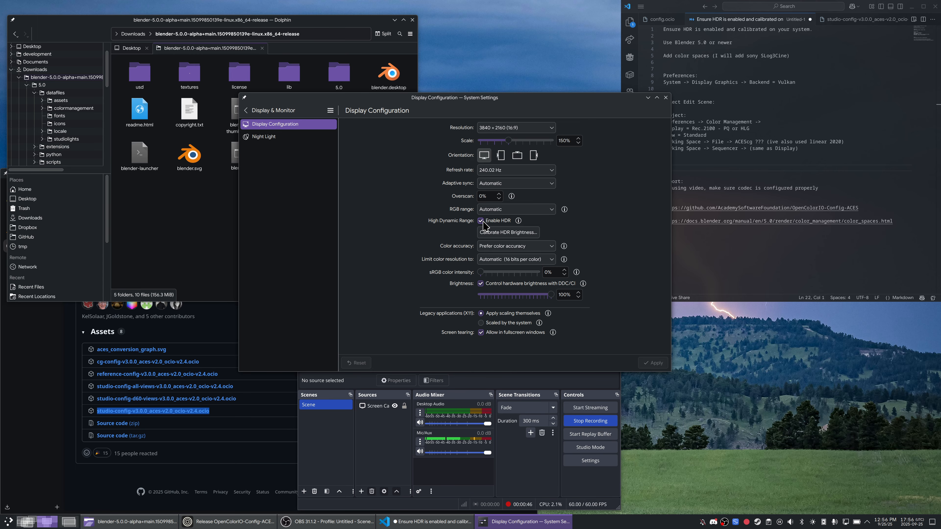
{"action": "left_click_drag", "start_coordinate": [535, 100], "coordinate": [460, 59]}
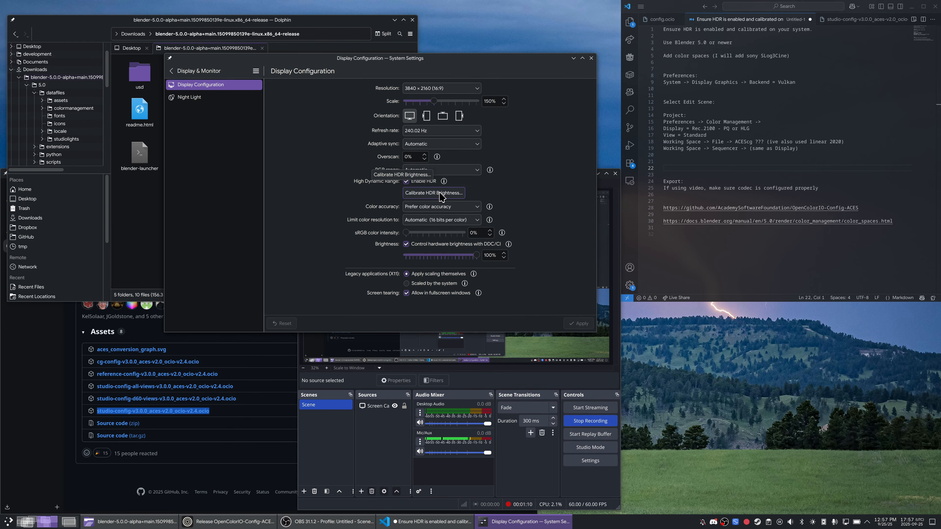
{"action": "left_click", "coordinate": [591, 58]}
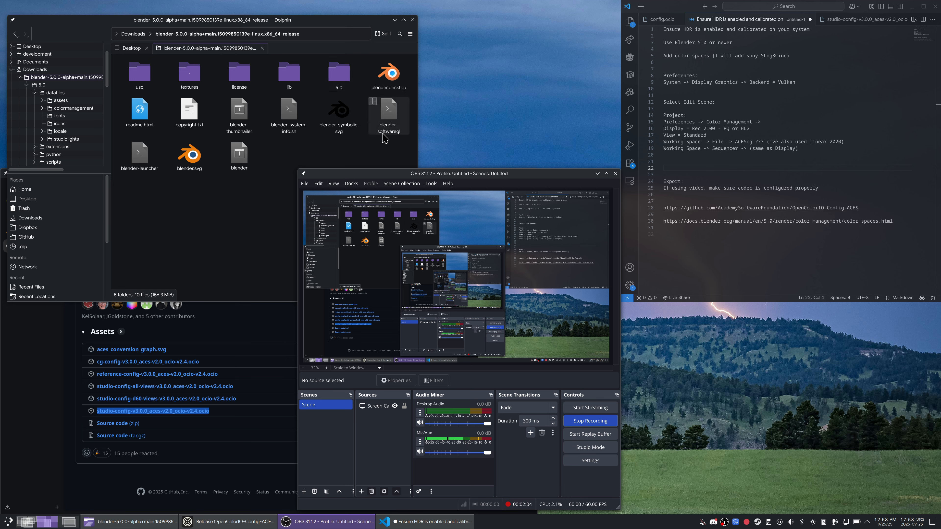
- Open the colormanagement folder under 5.0/datafiles in the Blender release folder, and view config.ocio in the code editor before returning to the notes
{"action": "double_click", "coordinate": [339, 74]}
{"action": "double_click", "coordinate": [188, 76]}
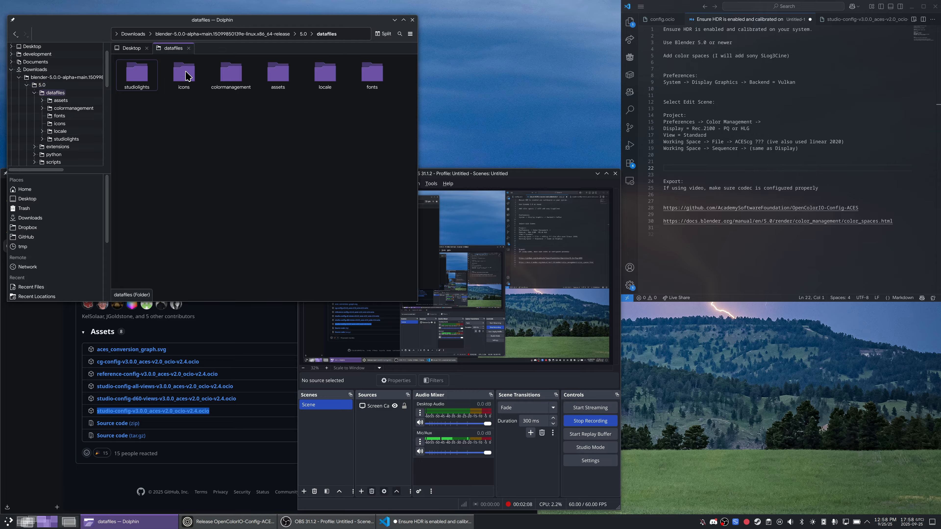
{"action": "double_click", "coordinate": [230, 80]}
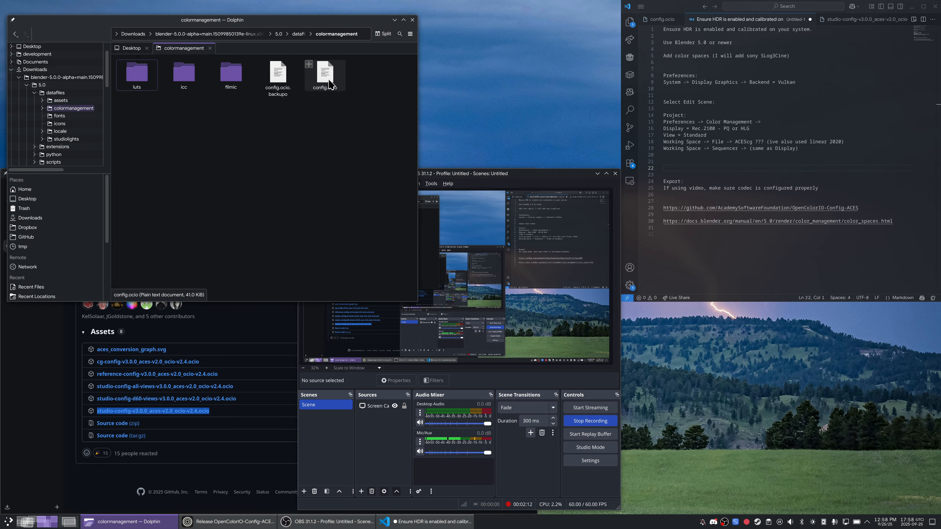
{"action": "left_click", "coordinate": [661, 20]}
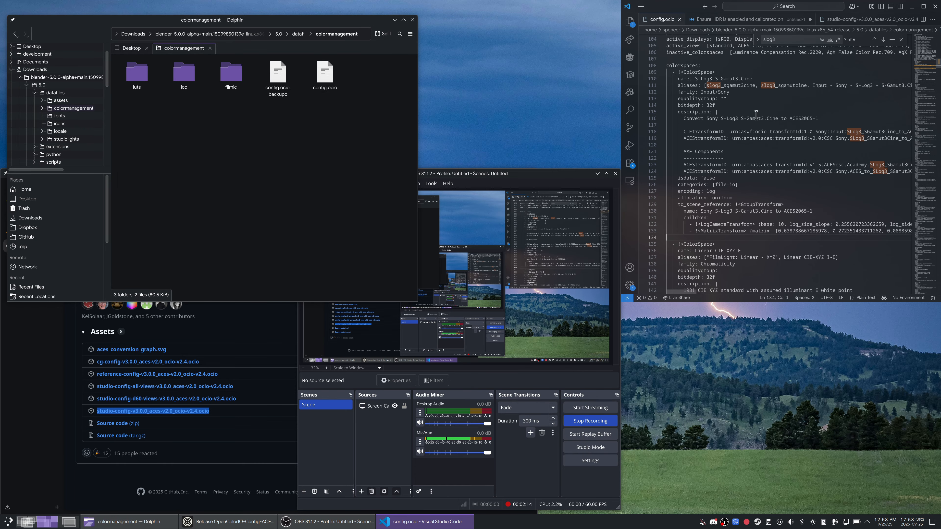
{"action": "left_click", "coordinate": [745, 21]}
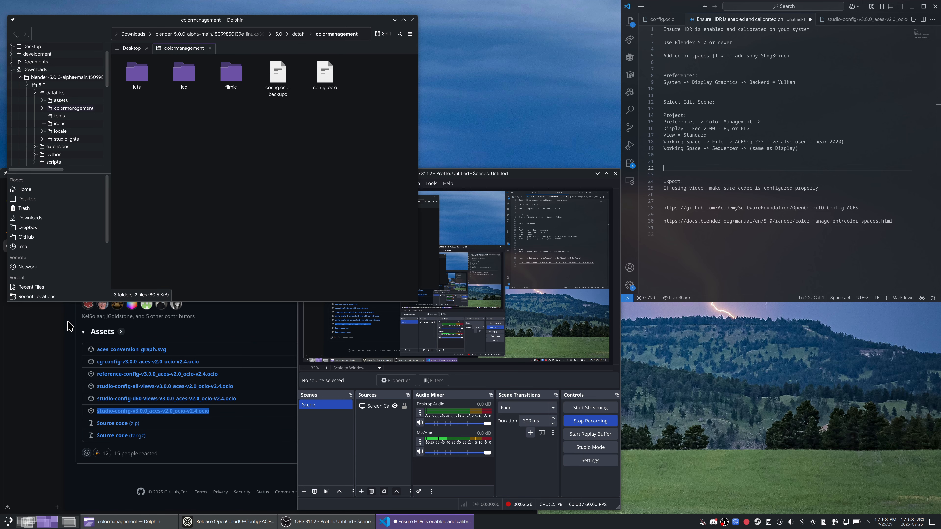
- Switch to the browser and open the OpenColorIO-Config-ACES 3.0.0 release from the repository's main page
{"action": "left_click", "coordinate": [70, 312]}
{"action": "middle_click", "coordinate": [252, 327]}
{"action": "middle_click_drag", "start_coordinate": [253, 258], "coordinate": [252, 251]}
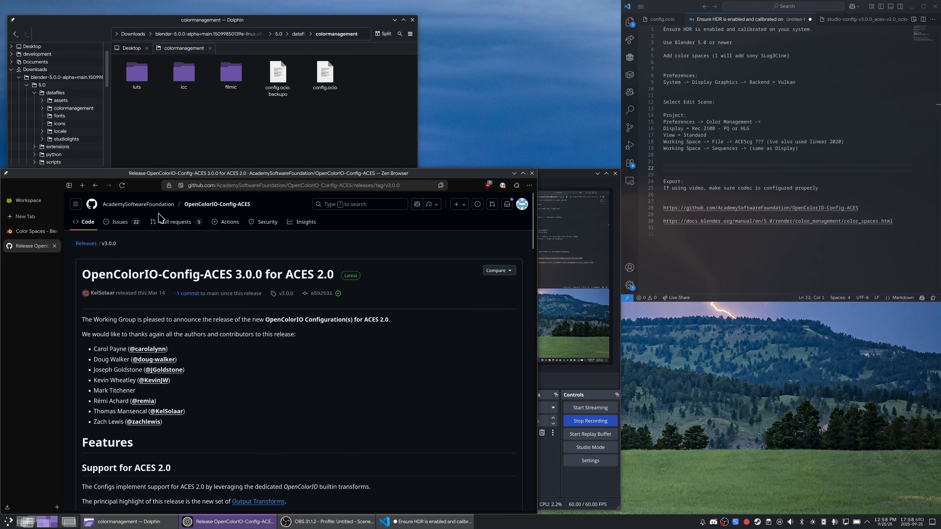
{"action": "left_click", "coordinate": [193, 207]}
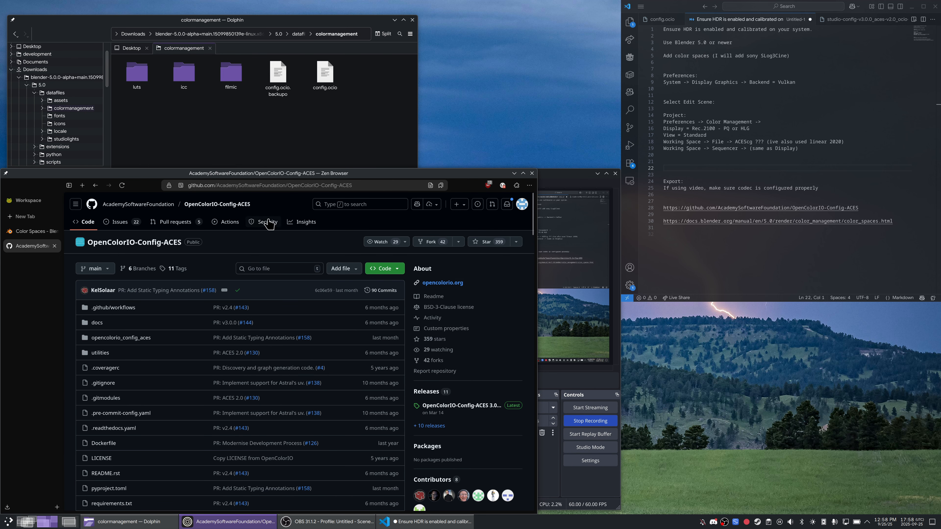
{"action": "left_click", "coordinate": [434, 406]}
- Review the Sony color spaces in the release notes and highlight the studio-config-v3.0.0_aces-v2.0_ocio-v2.4.ocio asset name
{"action": "scroll", "coordinate": [246, 378], "scroll_direction": "down", "scroll_amount": 20}
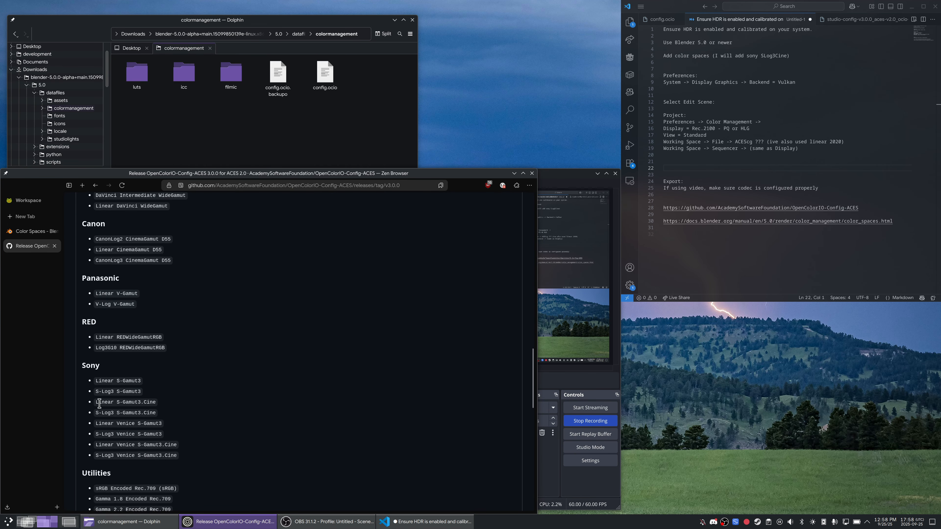
{"action": "left_click_drag", "start_coordinate": [95, 412], "coordinate": [158, 413]}
{"action": "left_click_drag", "start_coordinate": [95, 400], "coordinate": [155, 403]}
{"action": "left_click_drag", "start_coordinate": [96, 393], "coordinate": [146, 396]}
{"action": "left_click", "coordinate": [172, 394]}
{"action": "scroll", "coordinate": [282, 385], "scroll_direction": "down", "scroll_amount": 15}
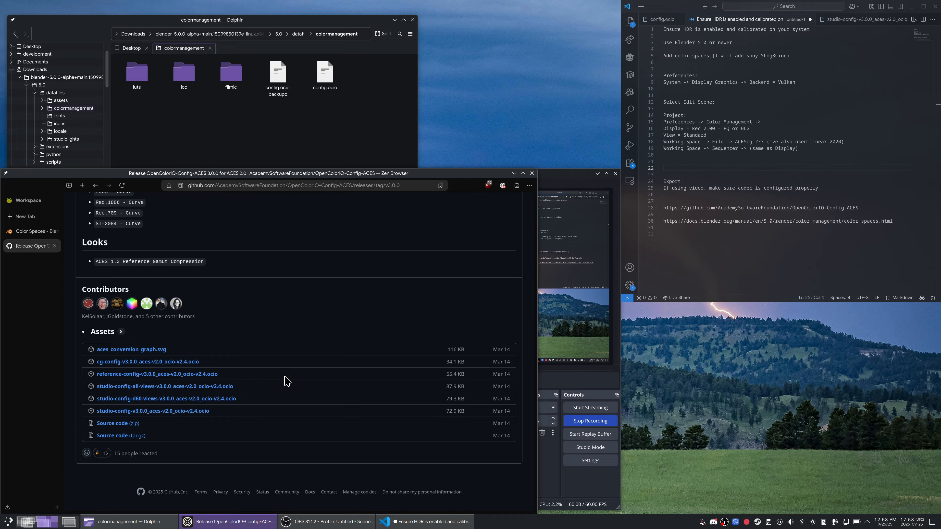
{"action": "triple_click", "coordinate": [100, 418]}
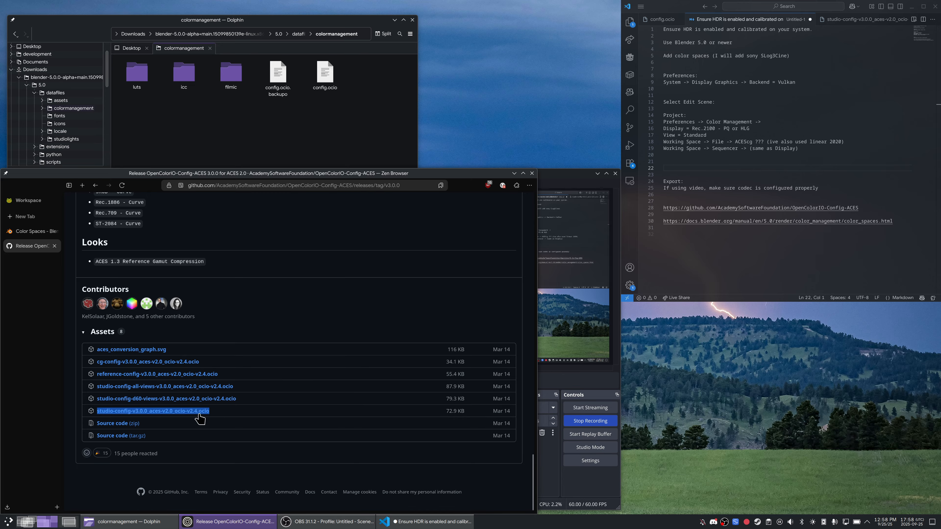
- In the code editor, find the S-Log3 S-Gamut3.Cine color space in studio-config-v3.0.0_aces-v2.0_ocio-v2.4.ocio and select its whole ColorSpace block
{"action": "left_click", "coordinate": [846, 21]}
{"action": "scroll", "coordinate": [802, 57], "scroll_direction": "up", "scroll_amount": 3}
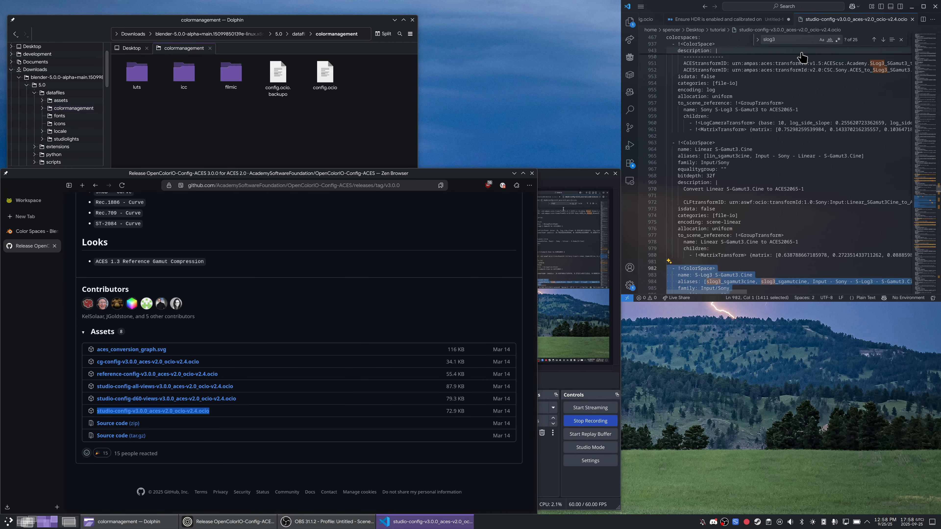
{"action": "scroll", "coordinate": [800, 60], "scroll_direction": "down", "scroll_amount": 5}
{"action": "scroll", "coordinate": [682, 156], "scroll_direction": "down", "scroll_amount": 3}
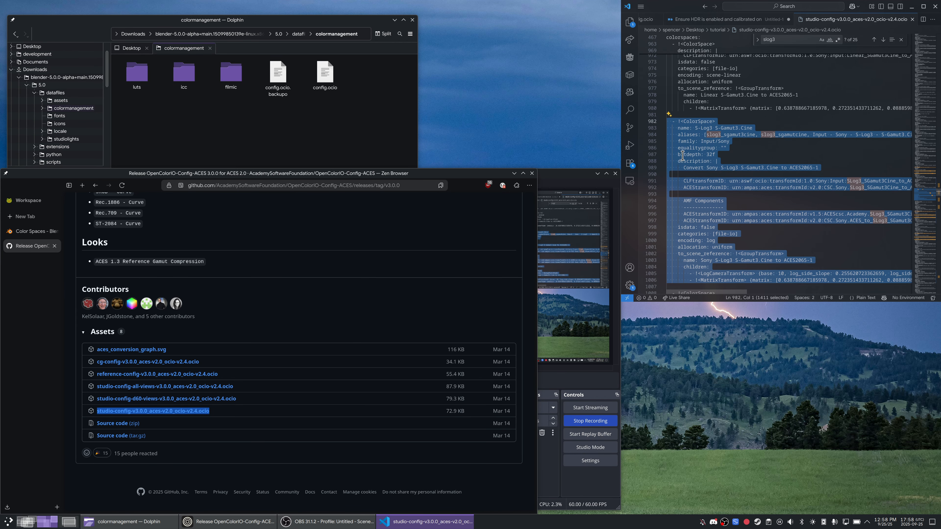
{"action": "scroll", "coordinate": [683, 155], "scroll_direction": "up", "scroll_amount": 3}
{"action": "scroll", "coordinate": [685, 155], "scroll_direction": "down", "scroll_amount": 2}
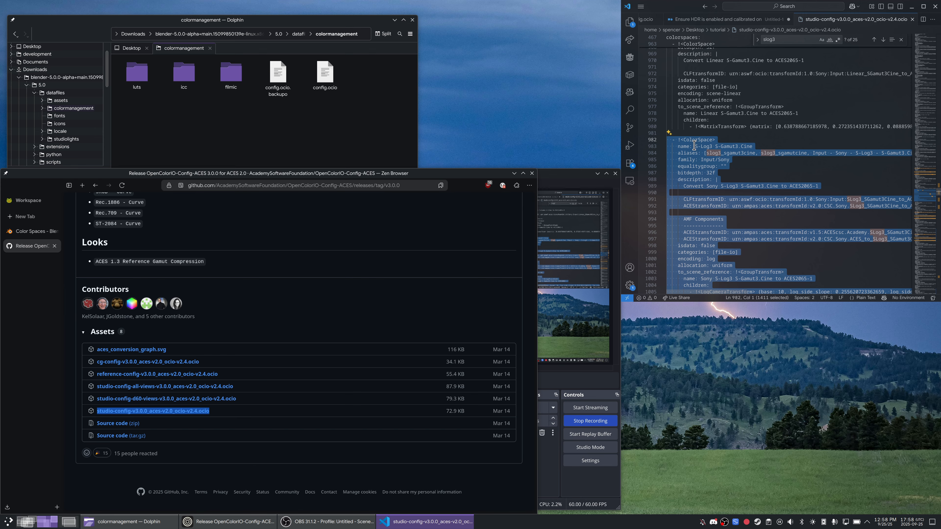
{"action": "left_click_drag", "start_coordinate": [694, 146], "coordinate": [852, 150]}
{"action": "scroll", "coordinate": [752, 148], "scroll_direction": "down", "scroll_amount": 3}
{"action": "left_click", "coordinate": [692, 248]}
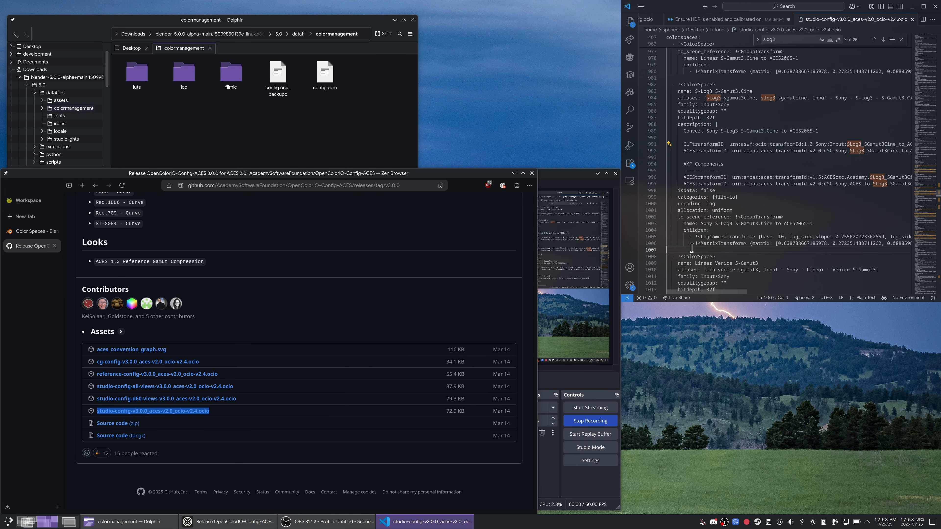
{"action": "left_click_drag", "start_coordinate": [692, 249], "coordinate": [659, 84]}
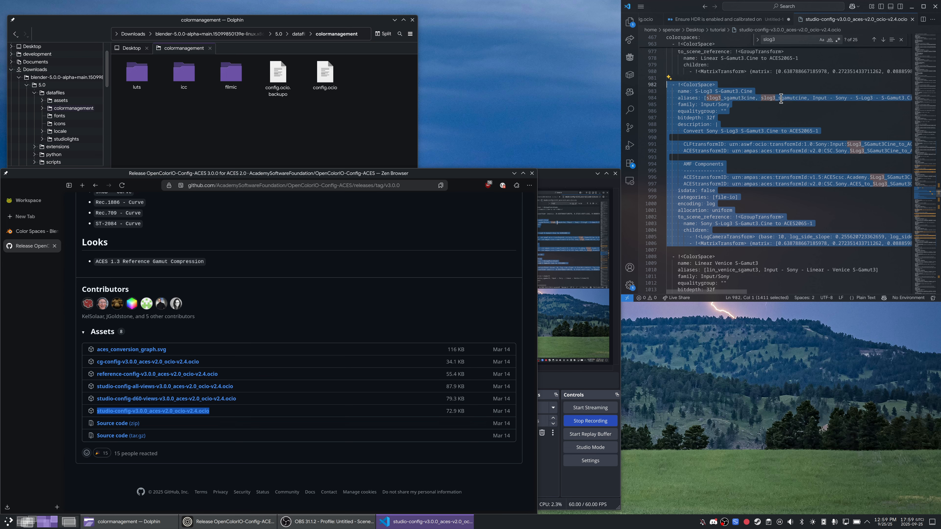
- Look through Blender's config.ocio and highlight the S-Log3 S-Gamut3.Cine block at the start of the colorspaces section
{"action": "left_click", "coordinate": [646, 19]}
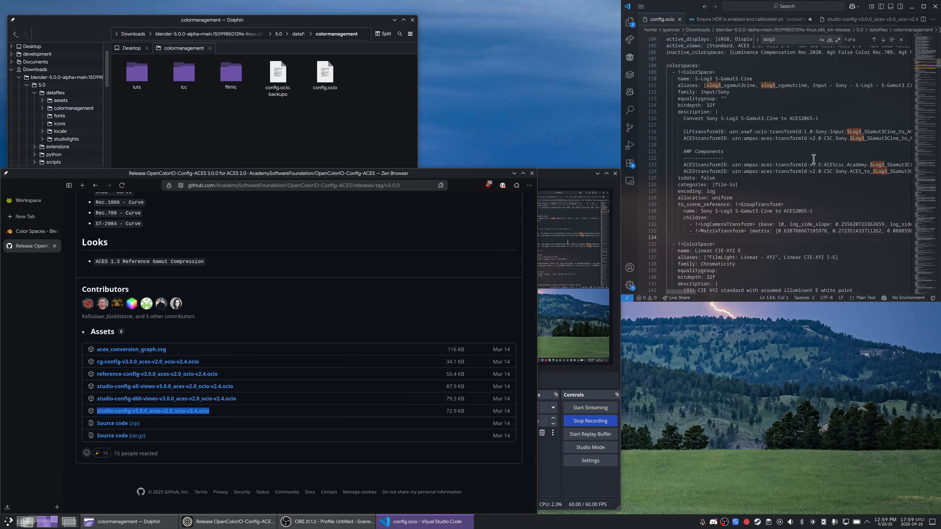
{"action": "scroll", "coordinate": [683, 132], "scroll_direction": "up", "scroll_amount": 4}
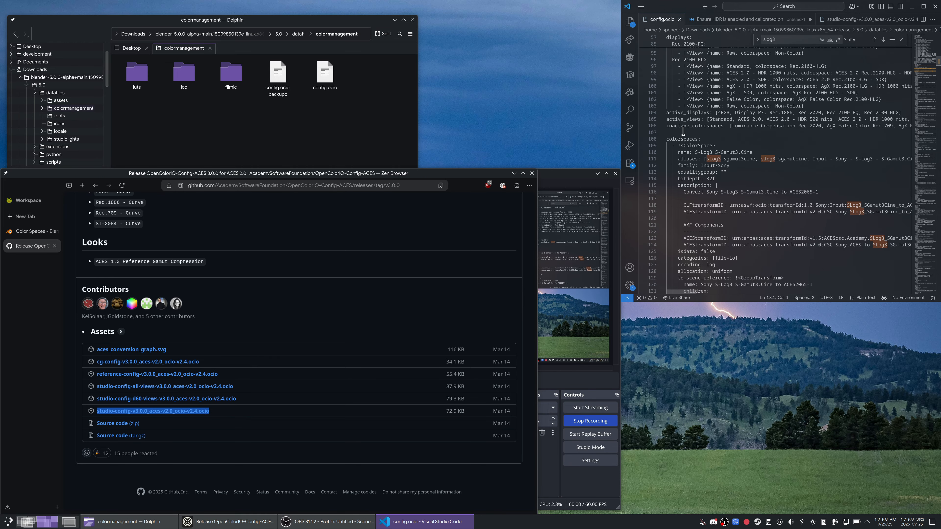
{"action": "scroll", "coordinate": [682, 131], "scroll_direction": "up", "scroll_amount": 20}
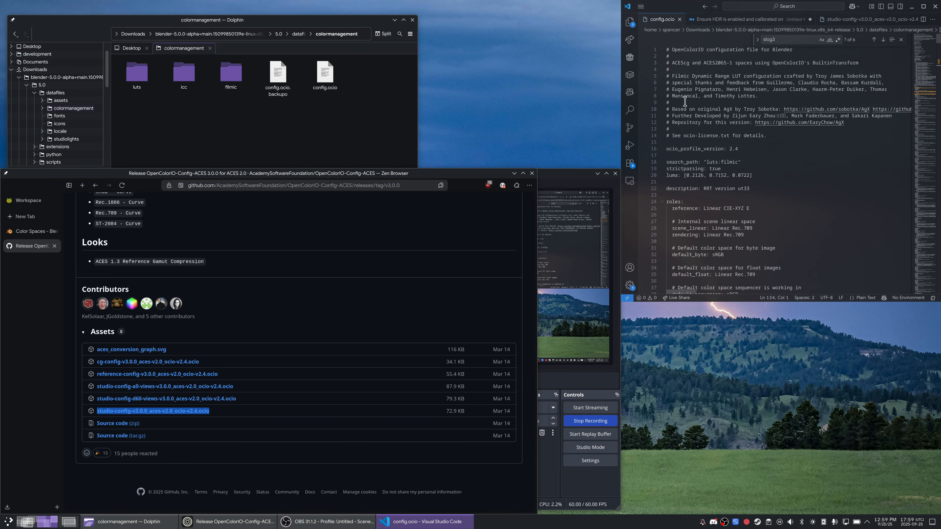
{"action": "scroll", "coordinate": [685, 102], "scroll_direction": "down", "scroll_amount": 17}
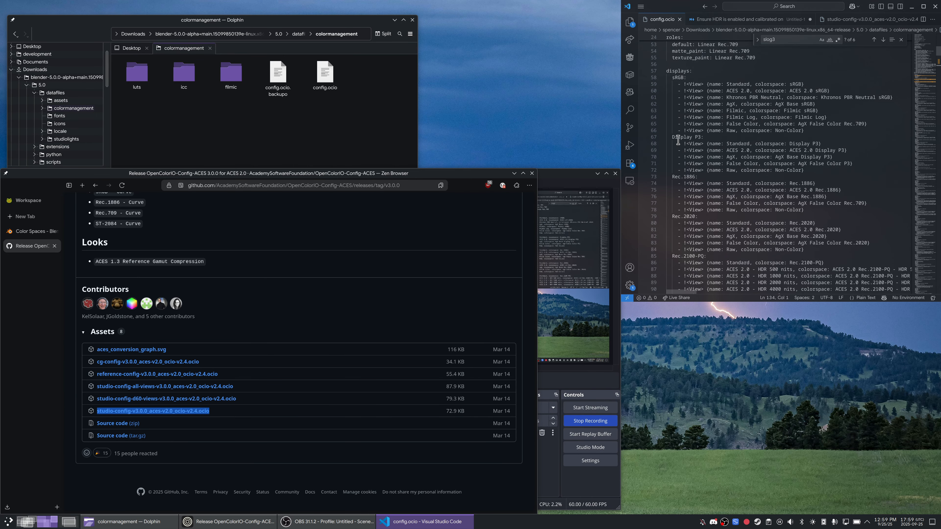
{"action": "scroll", "coordinate": [678, 141], "scroll_direction": "down", "scroll_amount": 14}
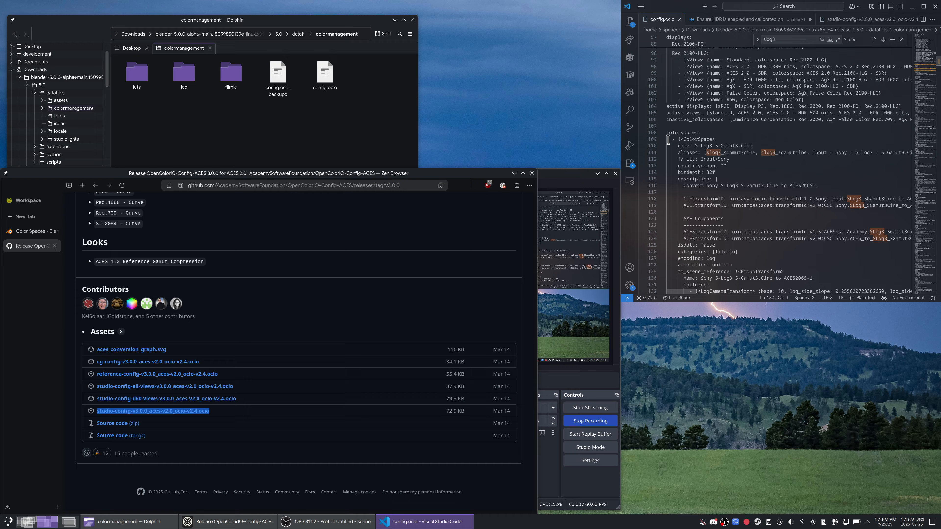
{"action": "left_click_drag", "start_coordinate": [668, 139], "coordinate": [707, 211]}
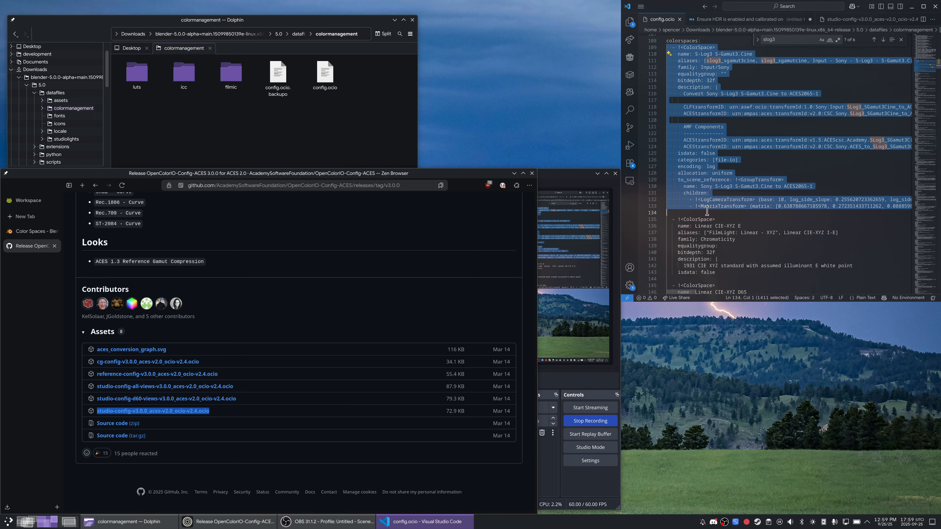
{"action": "scroll", "coordinate": [707, 211], "scroll_direction": "up", "scroll_amount": 5}
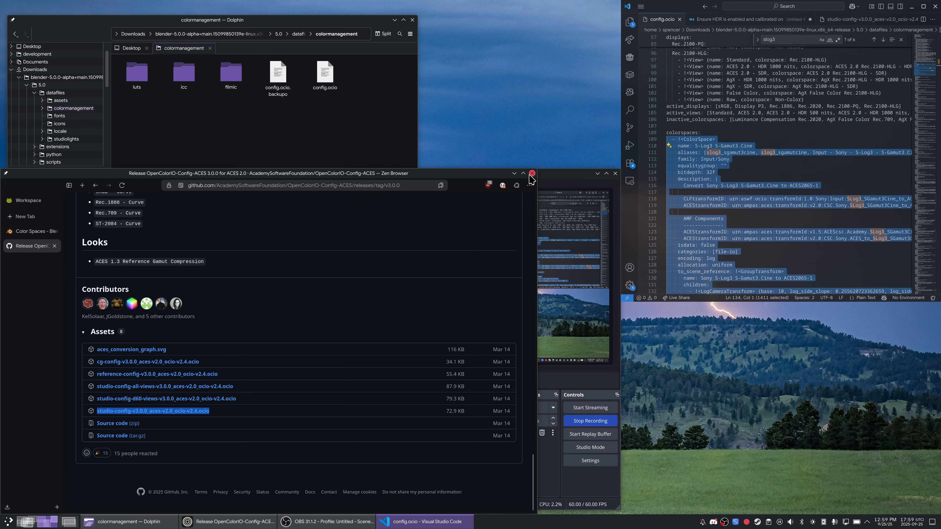
- Switch to the file manager, launch Blender from the 5.0.0-alpha release folder, and dismiss its splash screen
{"action": "left_click", "coordinate": [207, 131]}
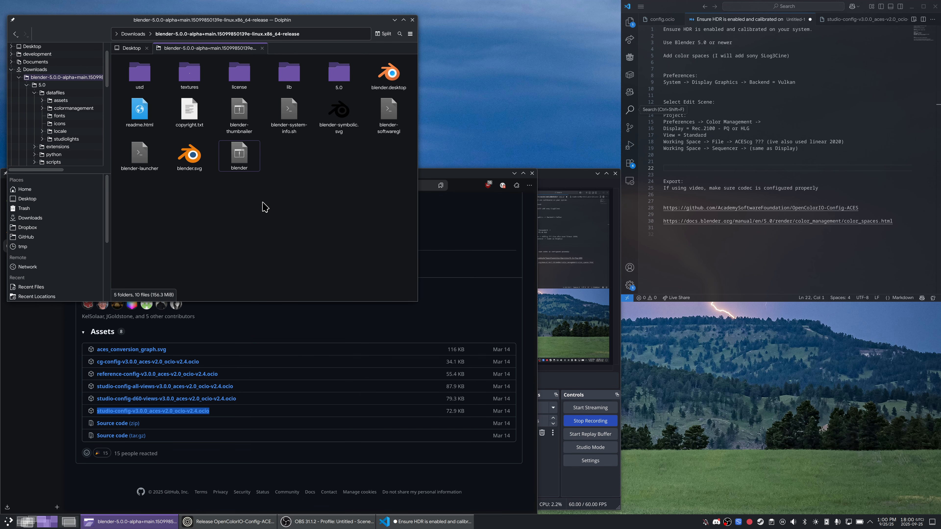
{"action": "double_click", "coordinate": [242, 156]}
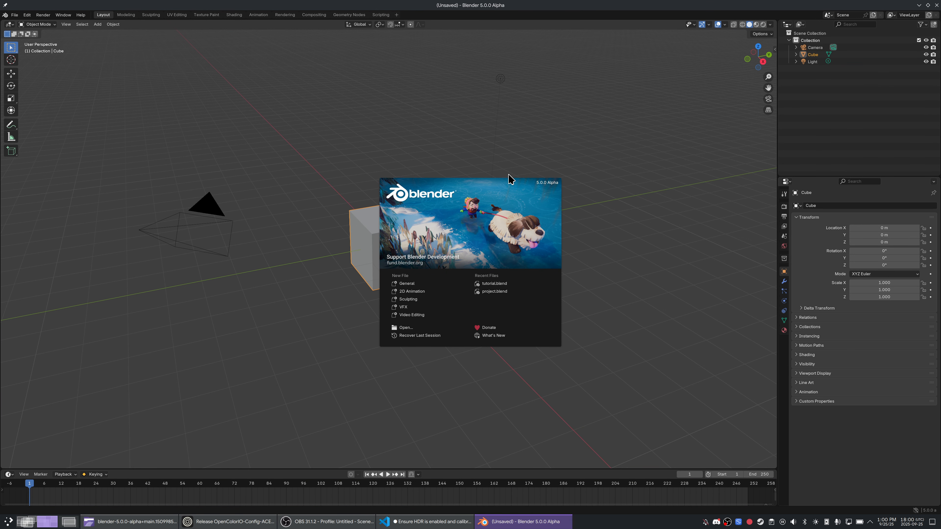
{"action": "left_click", "coordinate": [365, 142]}
- Check Blender's version information in the About dialog and close it
{"action": "left_click", "coordinate": [5, 15]}
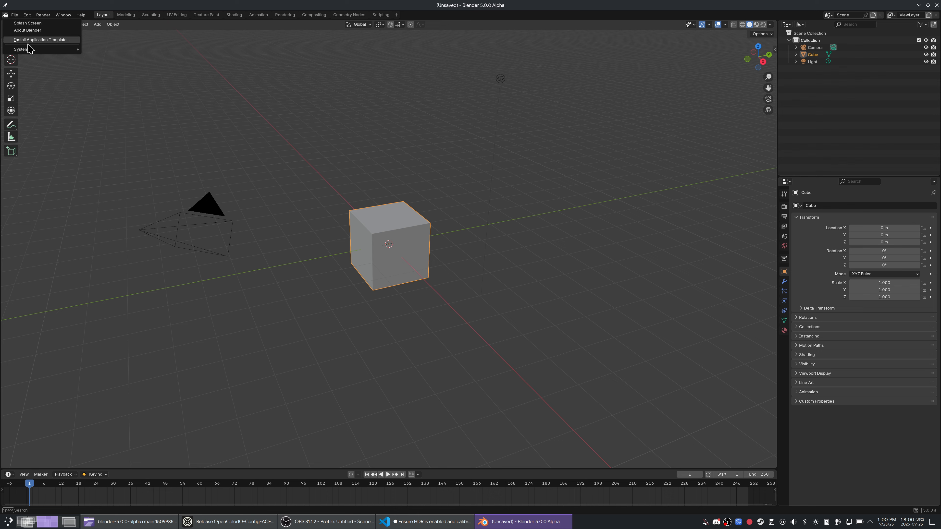
{"action": "left_click", "coordinate": [31, 31]}
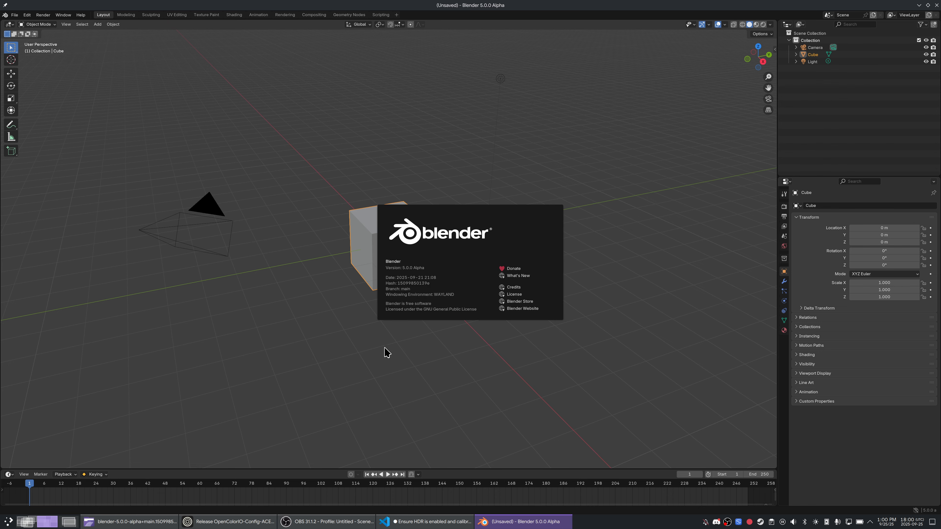
{"action": "left_click", "coordinate": [207, 92]}
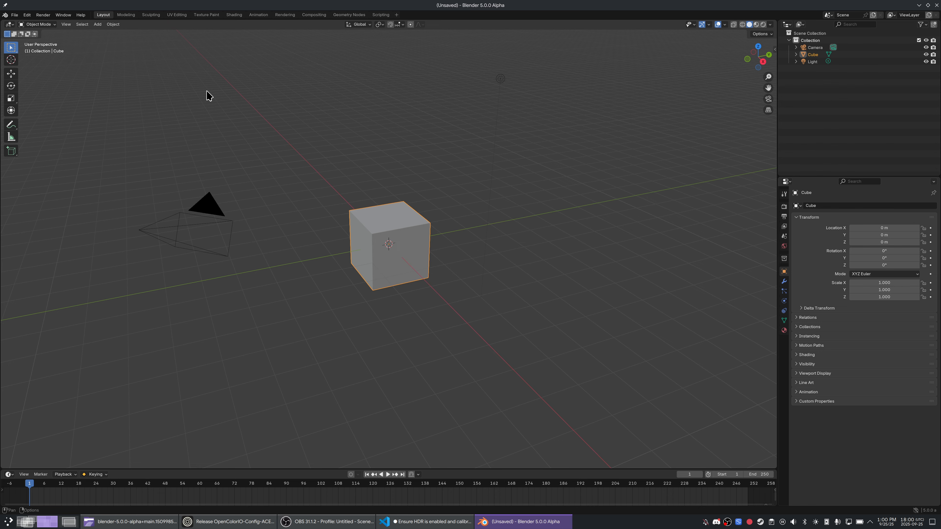
- Set the Display Graphics backend to Vulkan in Blender's System preferences and close the preferences window
{"action": "left_click", "coordinate": [14, 16]}
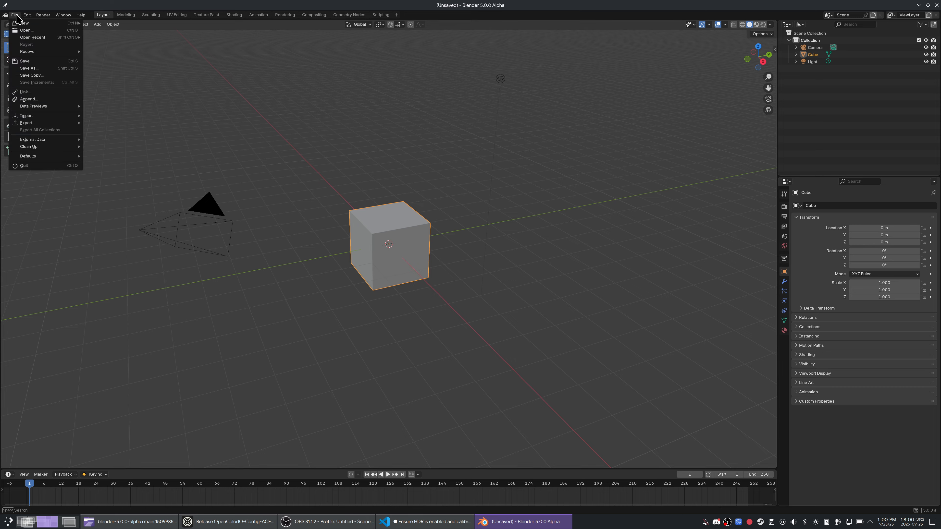
{"action": "mouse_move", "coordinate": [27, 15]}
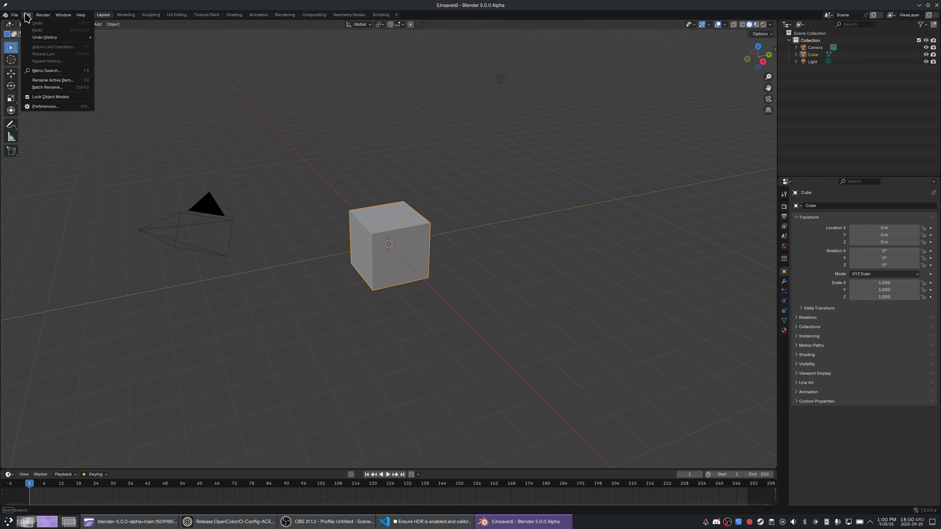
{"action": "left_click", "coordinate": [63, 116]}
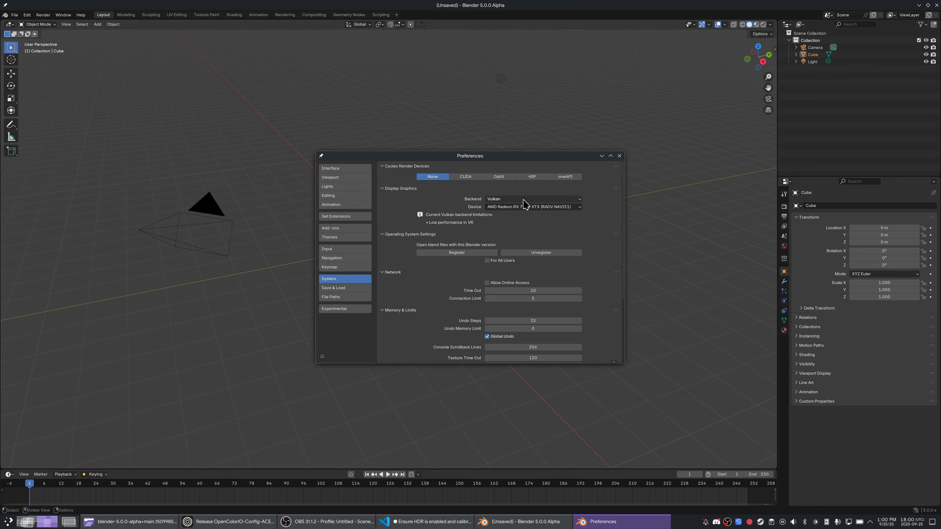
{"action": "left_click", "coordinate": [536, 206]}
{"action": "left_click", "coordinate": [526, 215]}
{"action": "left_click", "coordinate": [618, 156]}
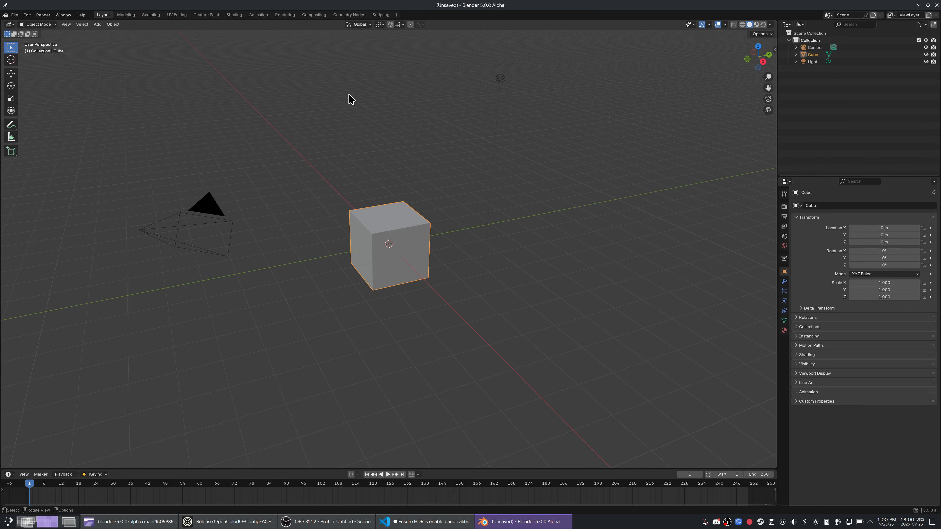
- Add the Video Editing workspace to the project
{"action": "left_click", "coordinate": [396, 15]}
{"action": "mouse_move", "coordinate": [392, 57]}
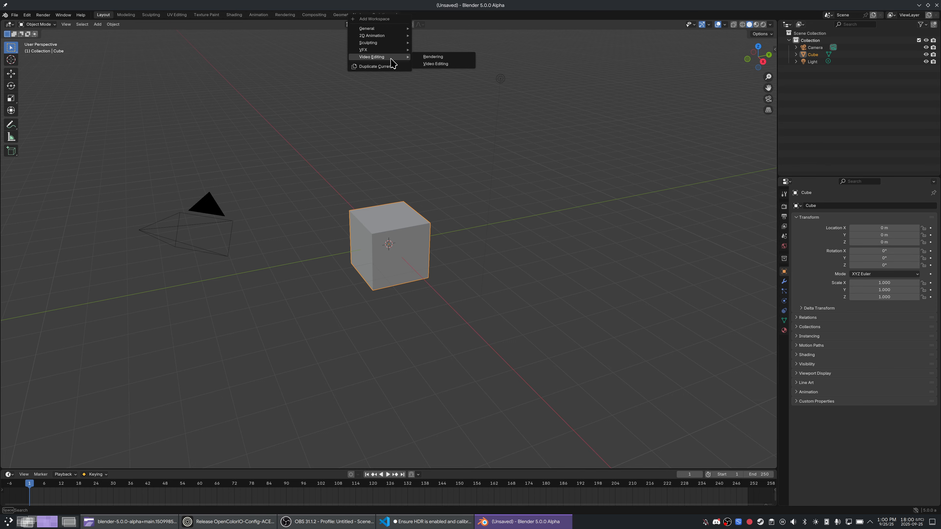
{"action": "left_click", "coordinate": [435, 64]}
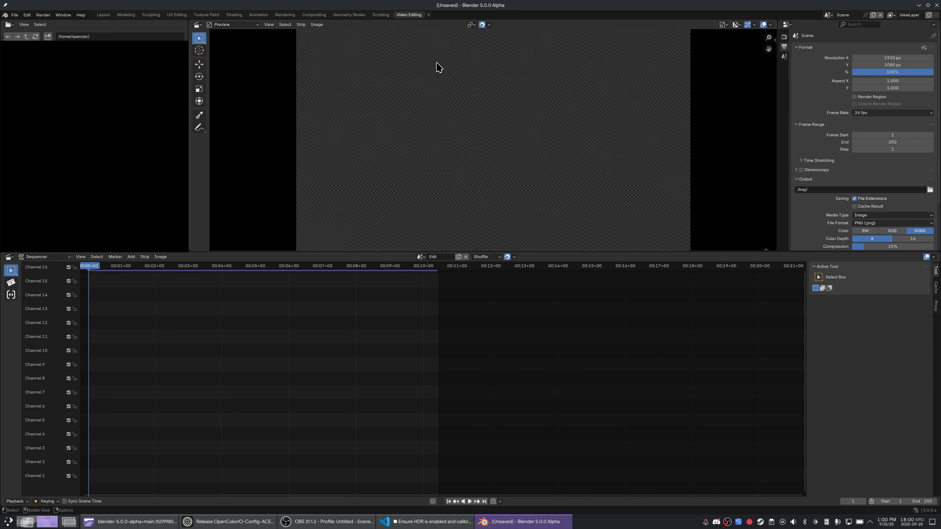
- Switch the active scene to Edit and set its color management display to Rec.2100-PQ
{"action": "left_click", "coordinate": [826, 15]}
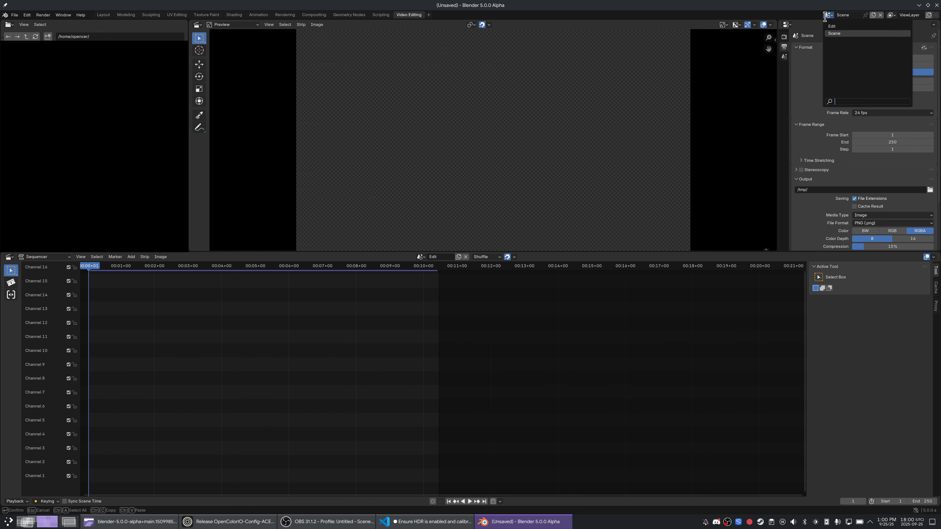
{"action": "left_click", "coordinate": [832, 26]}
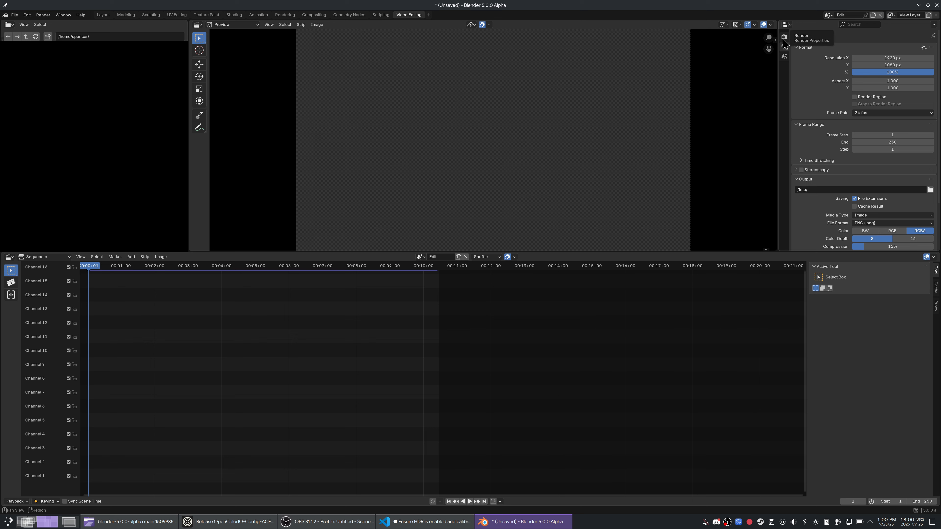
{"action": "scroll", "coordinate": [802, 83], "scroll_direction": "down", "scroll_amount": 3}
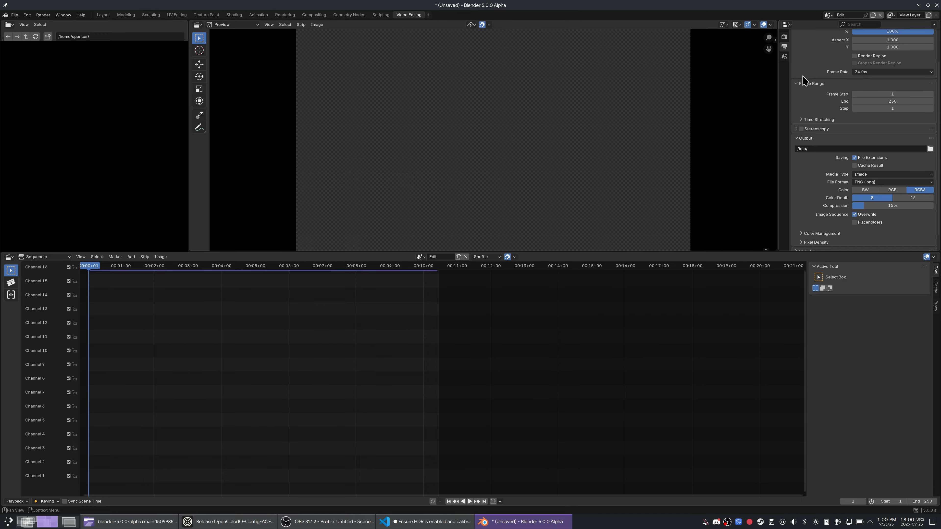
{"action": "left_click", "coordinate": [784, 37]}
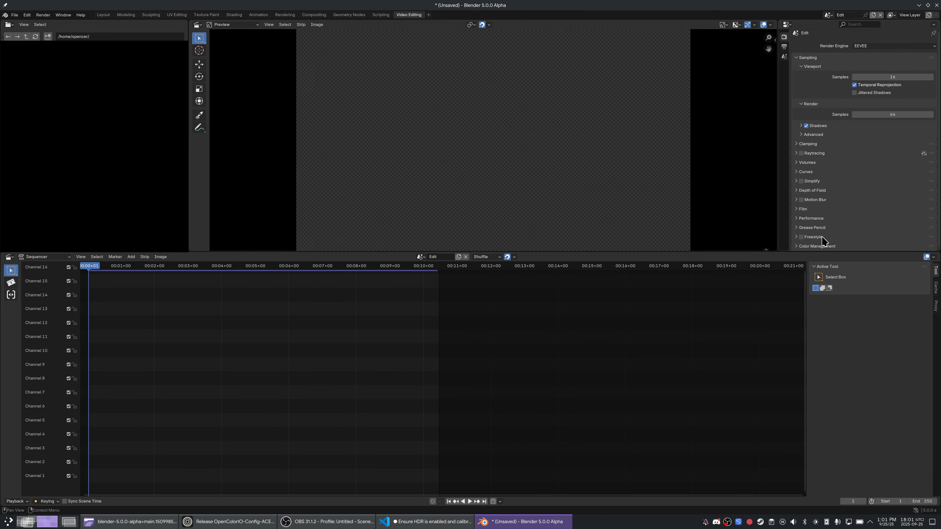
{"action": "left_click", "coordinate": [823, 247]}
{"action": "left_click", "coordinate": [877, 184]}
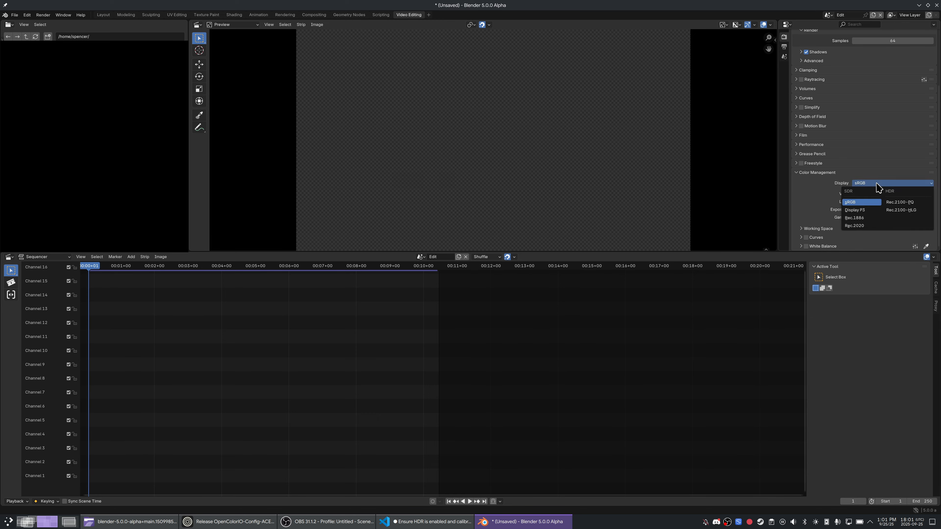
{"action": "left_click", "coordinate": [921, 205]}
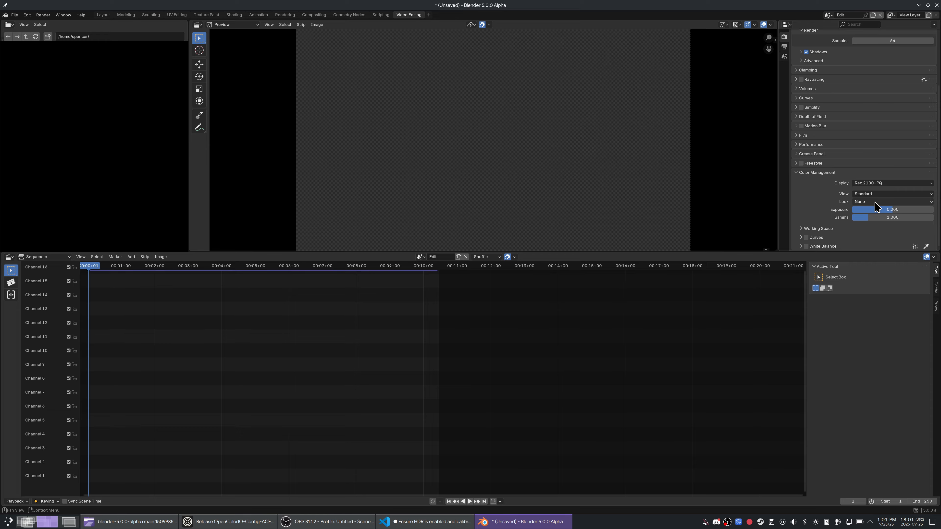
- Expand the Working Space settings, then switch to the browser and read the manual's section on the File working space
{"action": "left_click", "coordinate": [807, 229]}
{"action": "left_click", "coordinate": [889, 218]}
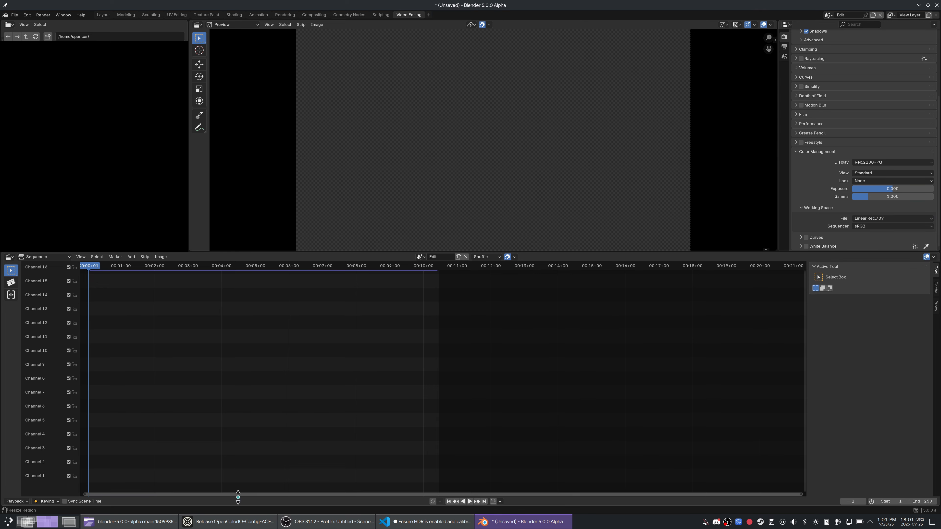
{"action": "left_click", "coordinate": [220, 520]}
{"action": "left_click", "coordinate": [33, 253]}
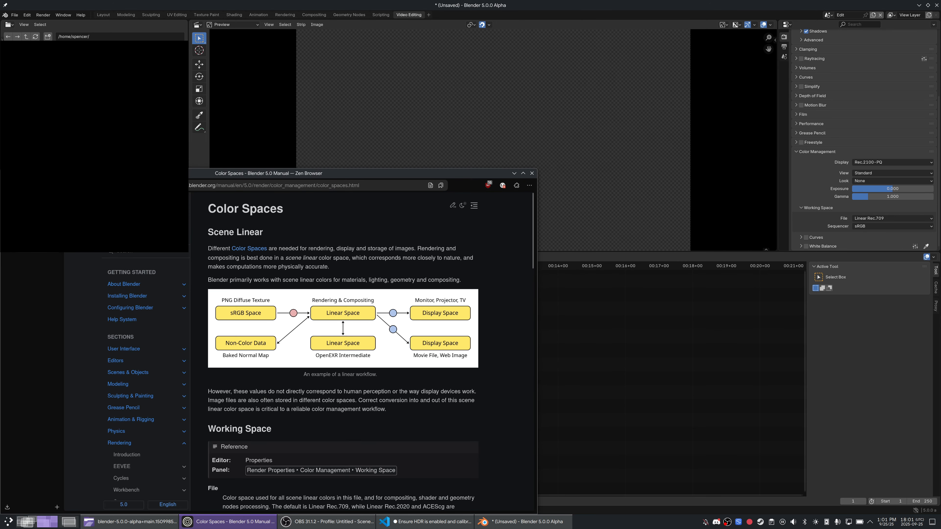
{"action": "scroll", "coordinate": [290, 362], "scroll_direction": "down", "scroll_amount": 10}
{"action": "scroll", "coordinate": [290, 362], "scroll_direction": "up", "scroll_amount": 5}
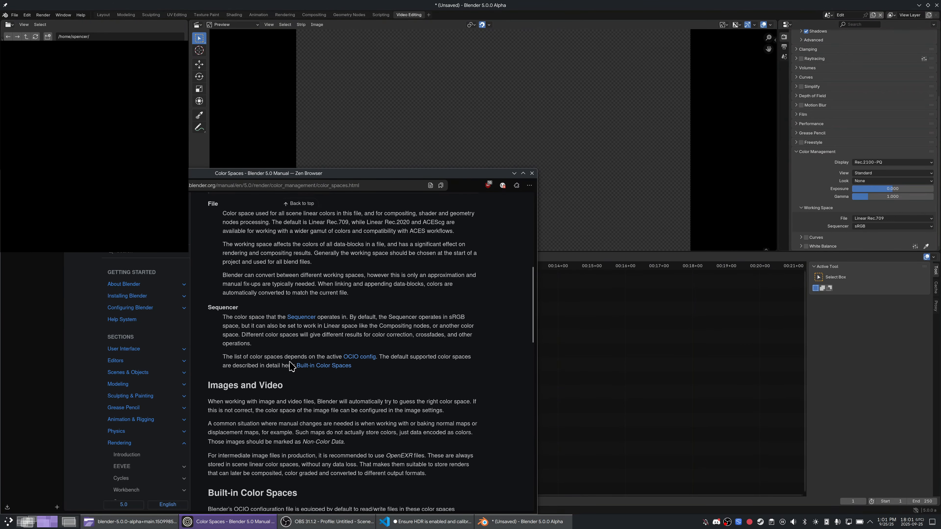
{"action": "scroll", "coordinate": [483, 310], "scroll_direction": "up", "scroll_amount": 1}
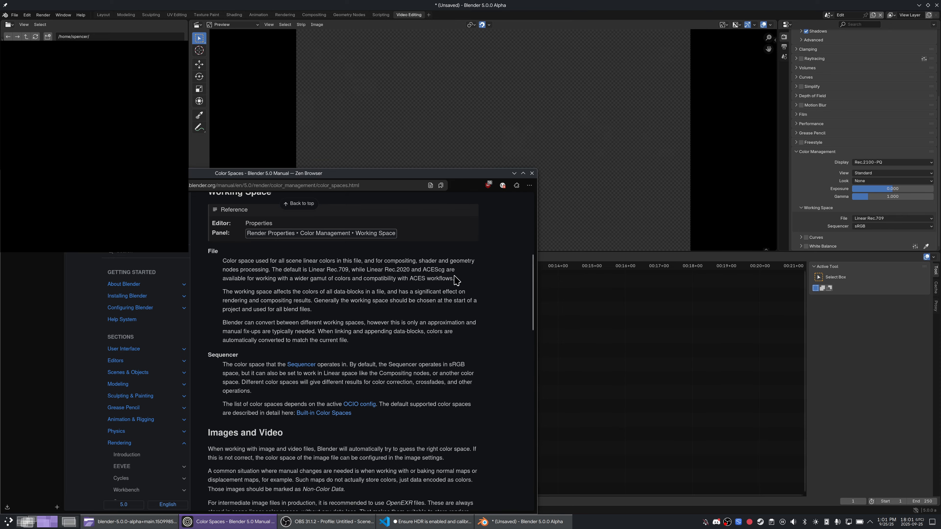
{"action": "left_click_drag", "start_coordinate": [451, 278], "coordinate": [351, 272]}
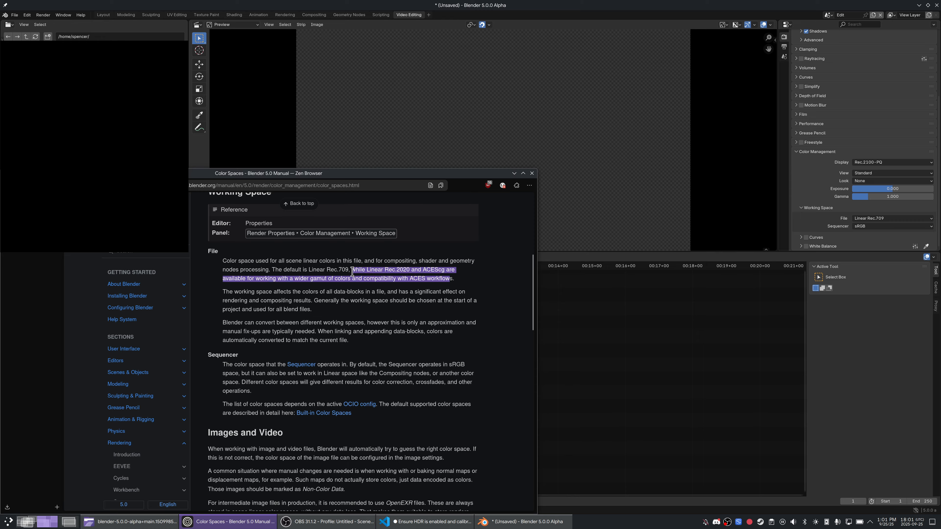
{"action": "left_click", "coordinate": [386, 270]}
{"action": "double_click", "coordinate": [433, 269]}
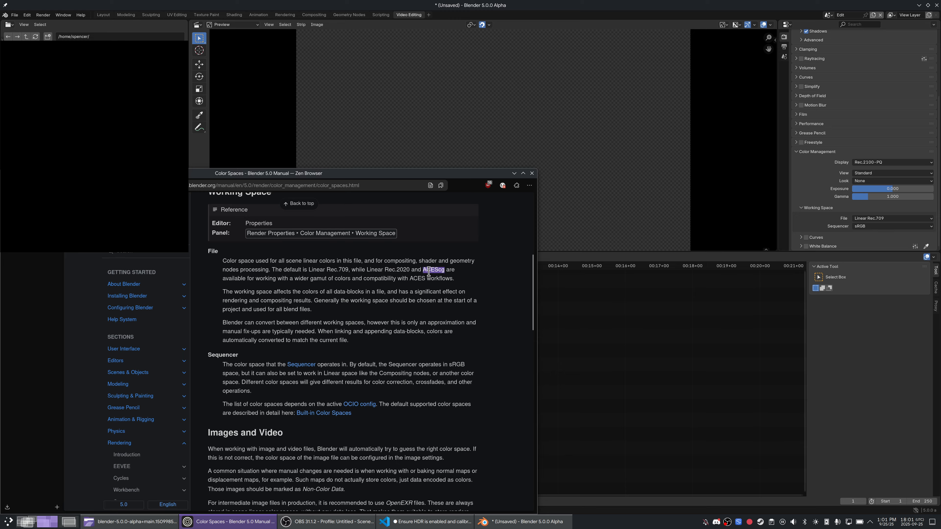
{"action": "triple_click", "coordinate": [429, 273]}
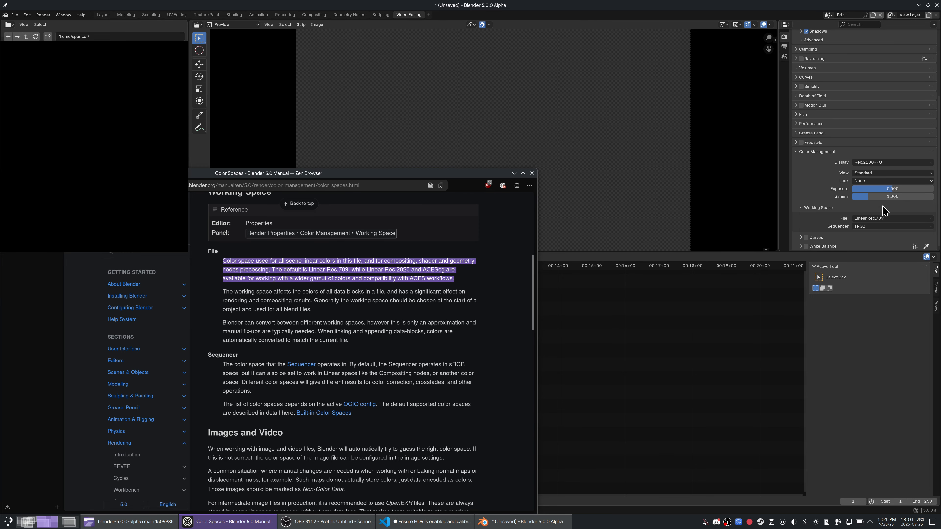
- Set the blend file's working color space to ACEScg, converting colors in all data-blocks
{"action": "left_click", "coordinate": [885, 222]}
{"action": "left_click", "coordinate": [891, 244]}
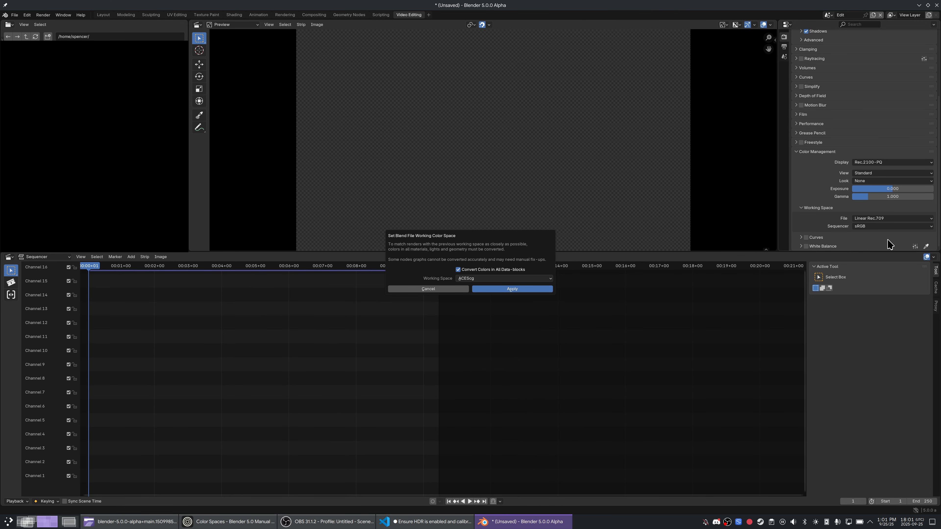
{"action": "left_click", "coordinate": [539, 291]}
{"action": "left_click", "coordinate": [913, 219]}
{"action": "left_click", "coordinate": [898, 243]}
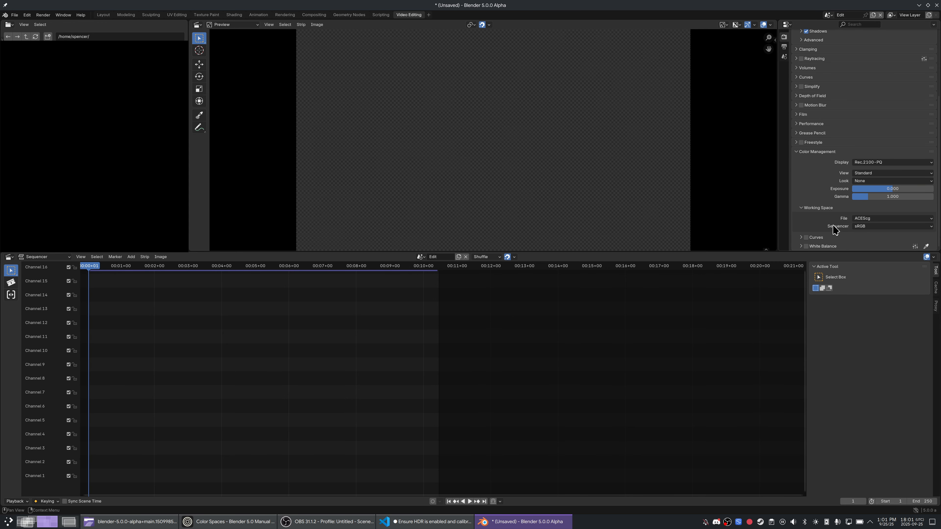
{"action": "left_click", "coordinate": [886, 220]}
{"action": "left_click", "coordinate": [863, 242]}
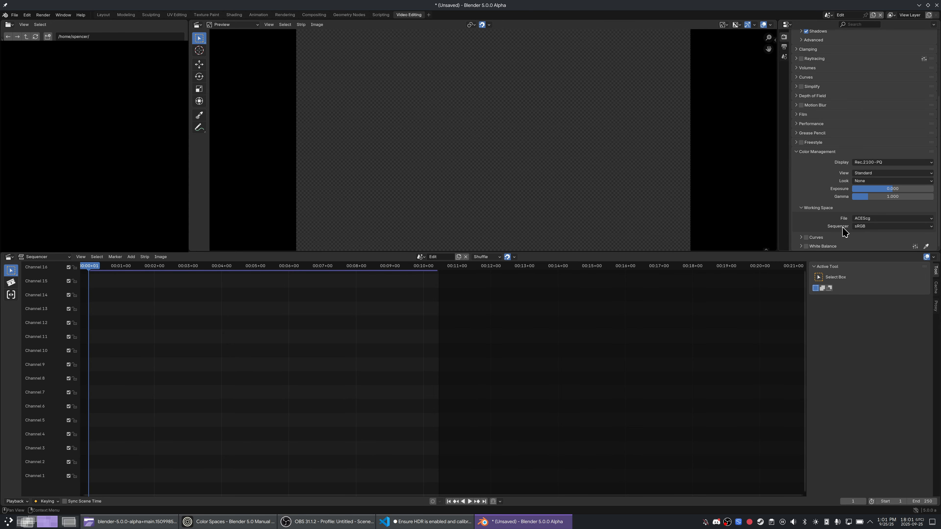
- Set the Sequencer color space to Rec.2100-PQ and choose the Standard view with look None
{"action": "left_click", "coordinate": [871, 227]}
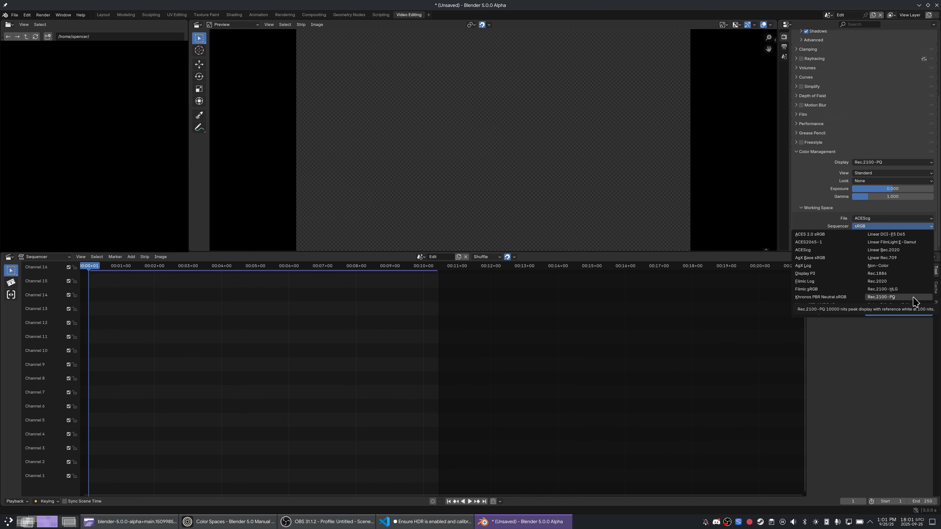
{"action": "left_click", "coordinate": [901, 298]}
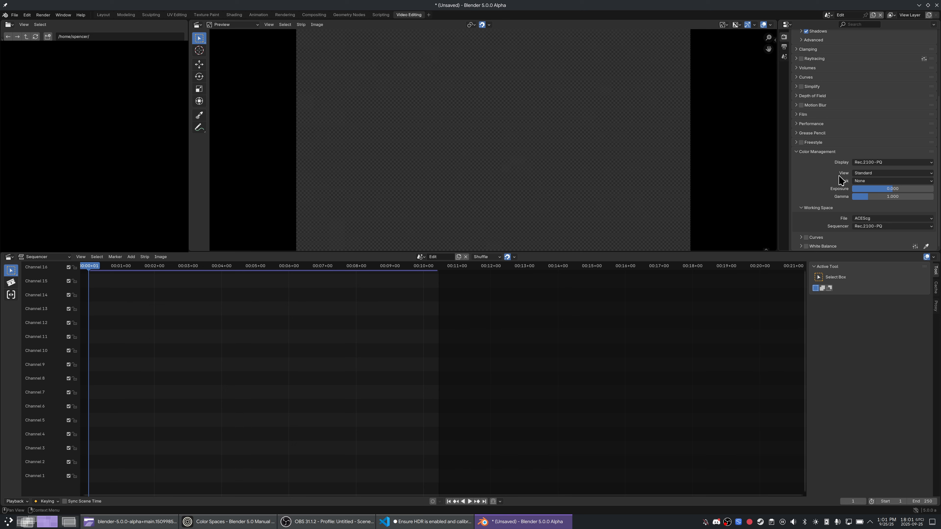
{"action": "left_click", "coordinate": [891, 173]}
{"action": "left_click", "coordinate": [878, 182]}
{"action": "left_click", "coordinate": [861, 182]}
{"action": "left_click", "coordinate": [868, 189]}
- Browse to the Desktop/tutorial folder and add C0148.MP4 to the sequencer timeline around channels 10 and 11
{"action": "left_click", "coordinate": [120, 36]}
{"action": "left_click", "coordinate": [120, 37]}
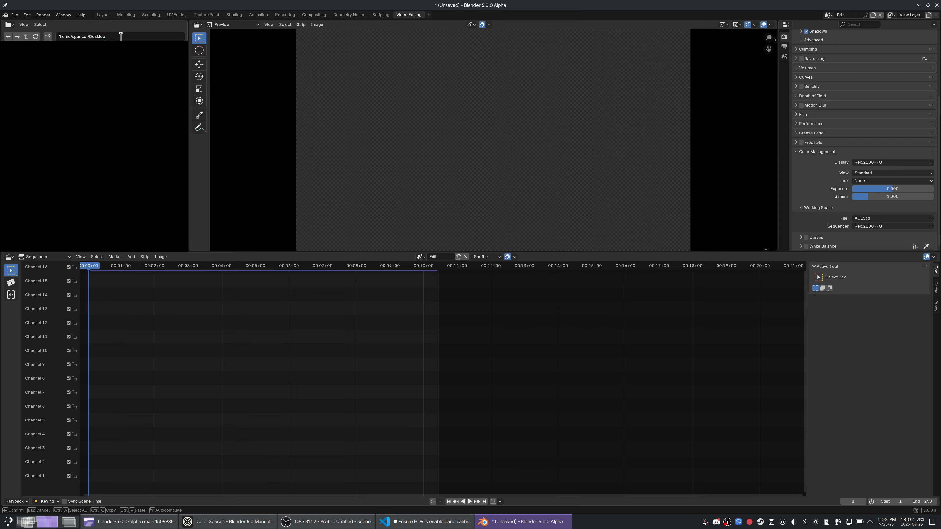
{"action": "type", "text": "Desktop/tutorial"}
{"action": "key", "text": "Return"}
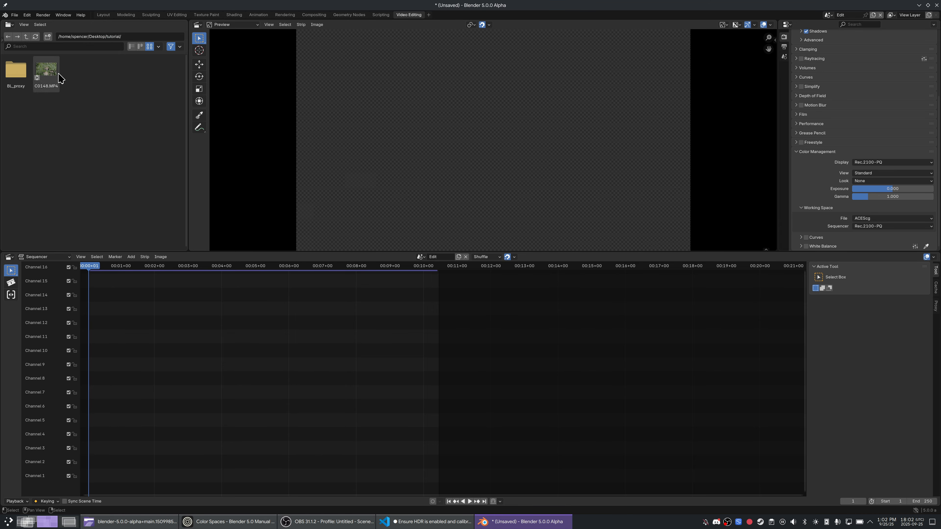
{"action": "left_click_drag", "start_coordinate": [55, 82], "coordinate": [90, 351]}
{"action": "scroll", "coordinate": [185, 302], "scroll_direction": "down", "scroll_amount": 7}
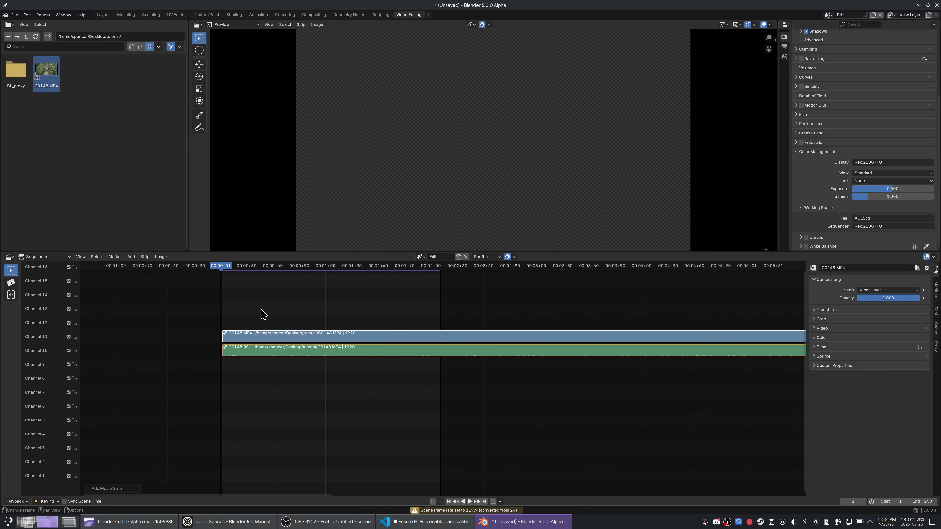
- Set the Edit scene's frame rate to 23.98 fps and play the clip briefly
{"action": "scroll", "coordinate": [809, 129], "scroll_direction": "up", "scroll_amount": 5}
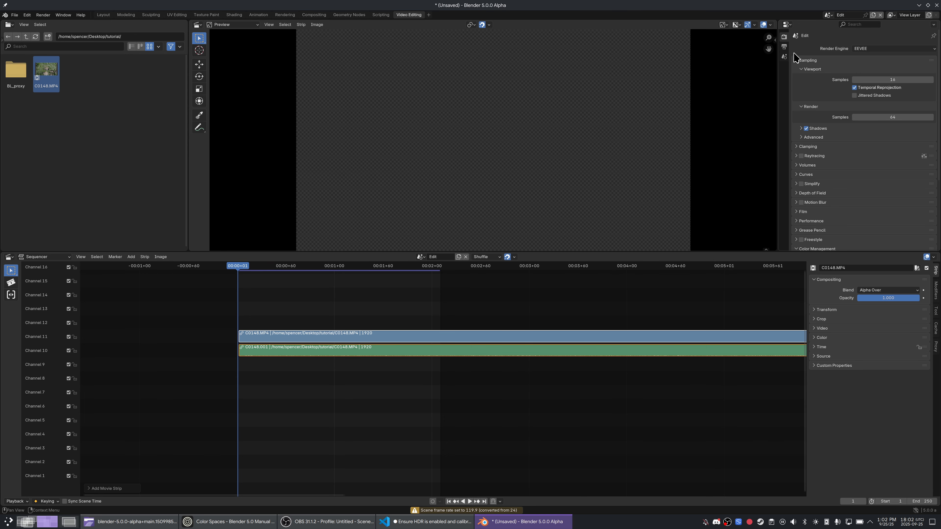
{"action": "left_click", "coordinate": [784, 47]}
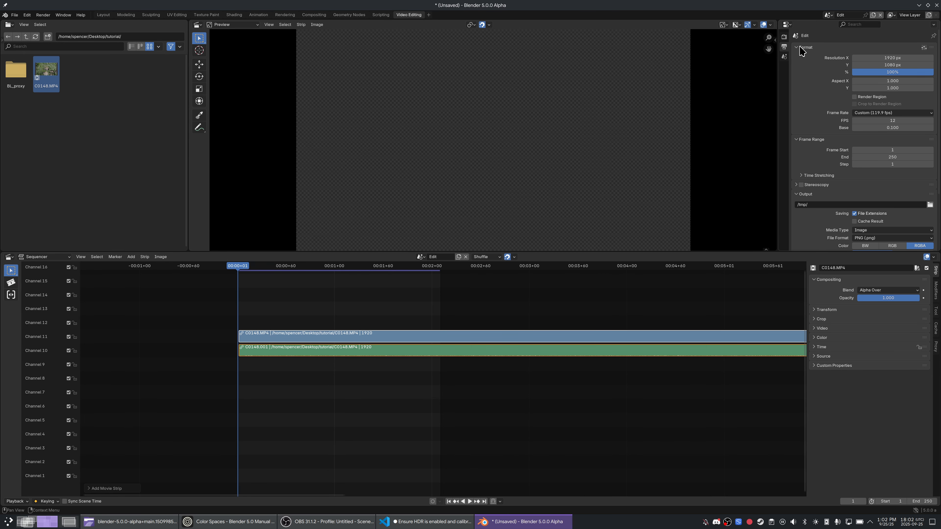
{"action": "left_click", "coordinate": [893, 113]}
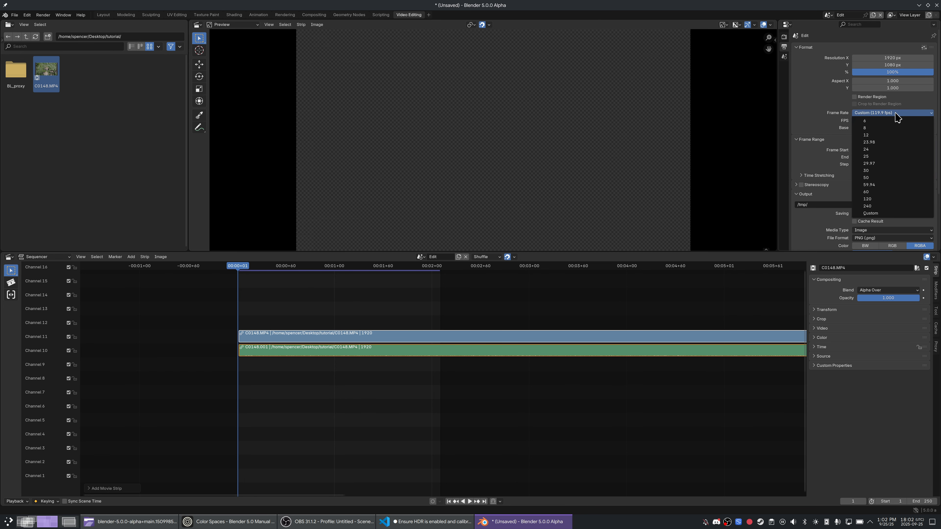
{"action": "left_click", "coordinate": [888, 145]}
{"action": "key", "text": "space"}
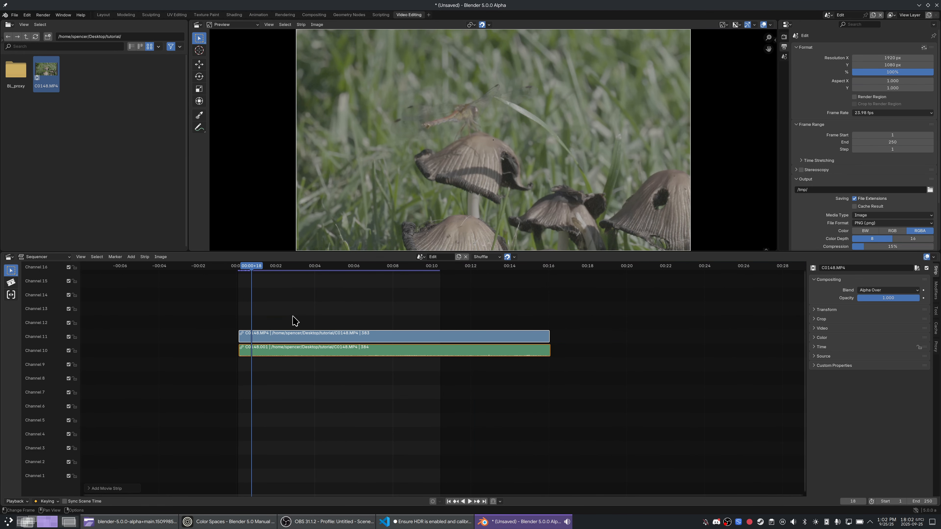
- Align the start of the video and audio strips with frame 1 and return the playhead there
{"action": "left_click_drag", "start_coordinate": [279, 336], "coordinate": [276, 334]}
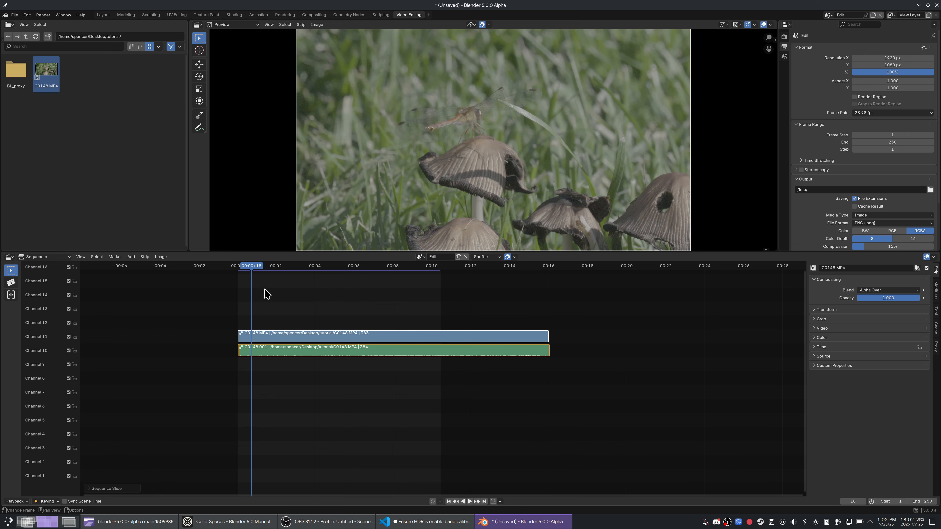
{"action": "left_click_drag", "start_coordinate": [246, 267], "coordinate": [238, 266]}
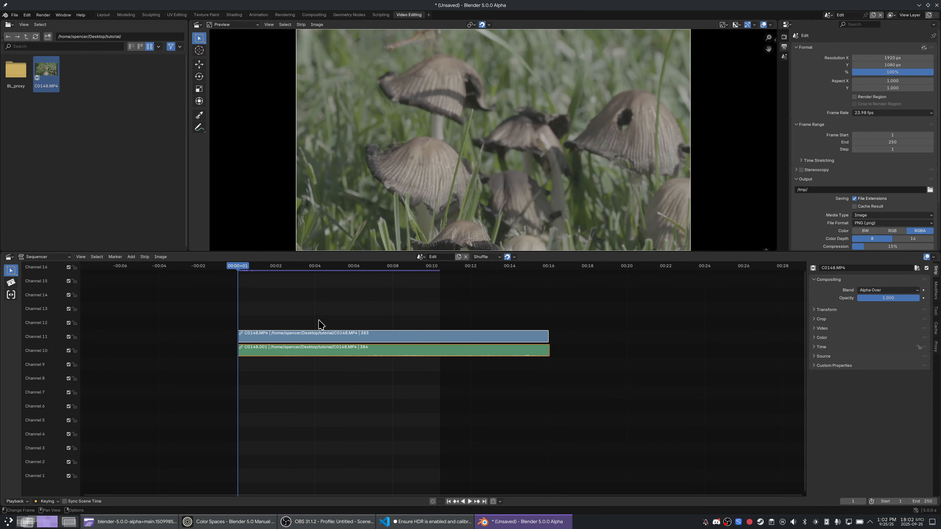
{"action": "scroll", "coordinate": [288, 324], "scroll_direction": "up", "scroll_amount": 3}
{"action": "middle_click_drag", "start_coordinate": [227, 315], "coordinate": [316, 323]}
{"action": "scroll", "coordinate": [316, 324], "scroll_direction": "up", "scroll_amount": 4}
{"action": "scroll", "coordinate": [260, 304], "scroll_direction": "up", "scroll_amount": 1}
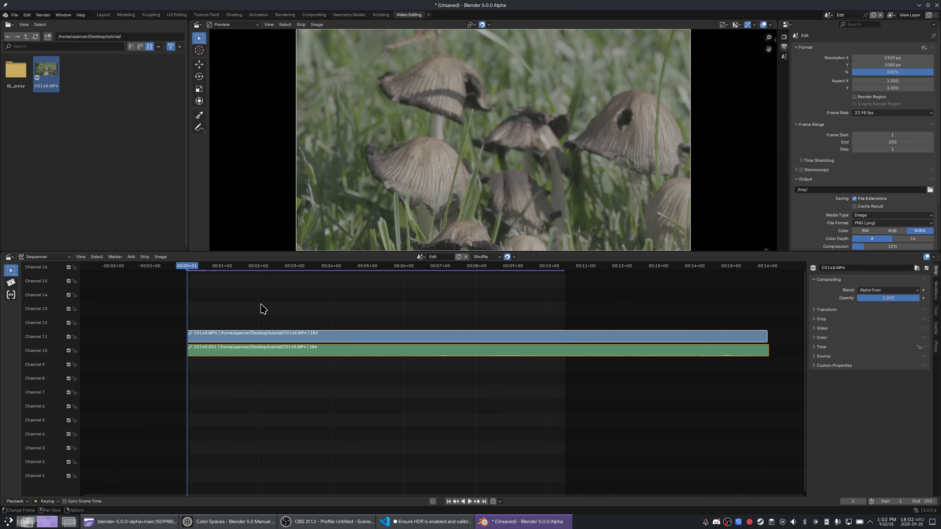
{"action": "middle_click_drag", "start_coordinate": [261, 303], "coordinate": [300, 304]}
{"action": "scroll", "coordinate": [389, 104], "scroll_direction": "down", "scroll_amount": 4}
{"action": "middle_click_drag", "start_coordinate": [389, 104], "coordinate": [391, 123]}
- Split the video and audio strips at frame 102 and again at frame 148
{"action": "left_click_drag", "start_coordinate": [295, 269], "coordinate": [388, 268]}
{"action": "left_click", "coordinate": [383, 267]}
{"action": "key", "text": "Escape"}
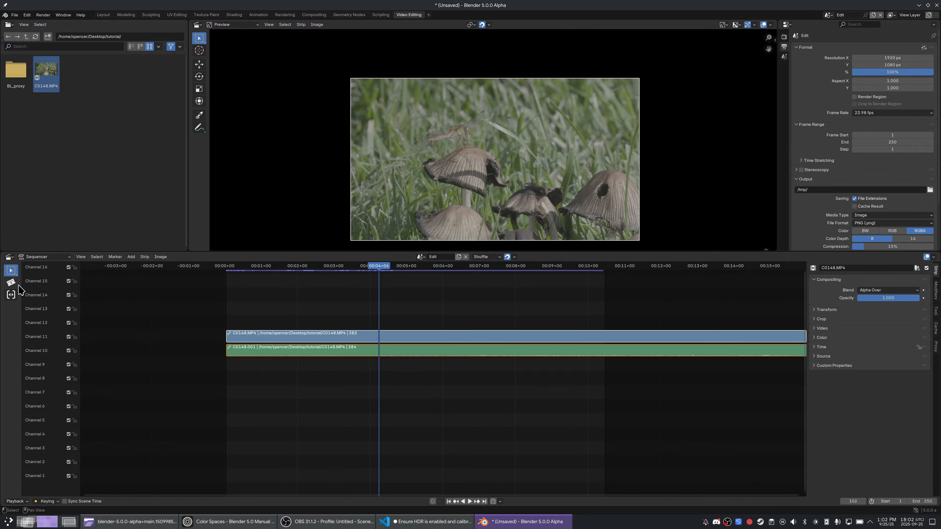
{"action": "right_click", "coordinate": [388, 335]}
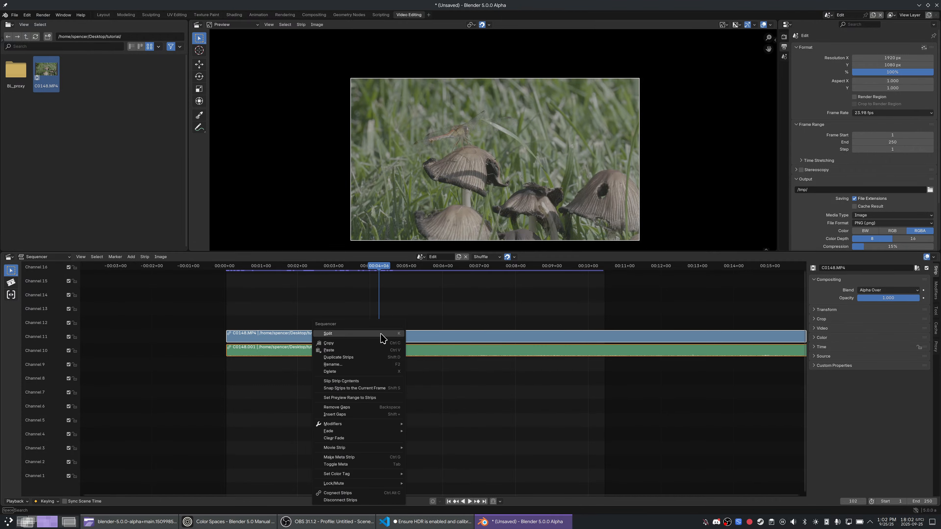
{"action": "left_click", "coordinate": [388, 334]}
{"action": "left_click_drag", "start_coordinate": [460, 267], "coordinate": [479, 337]}
{"action": "right_click", "coordinate": [479, 336]}
{"action": "left_click", "coordinate": [474, 335]}
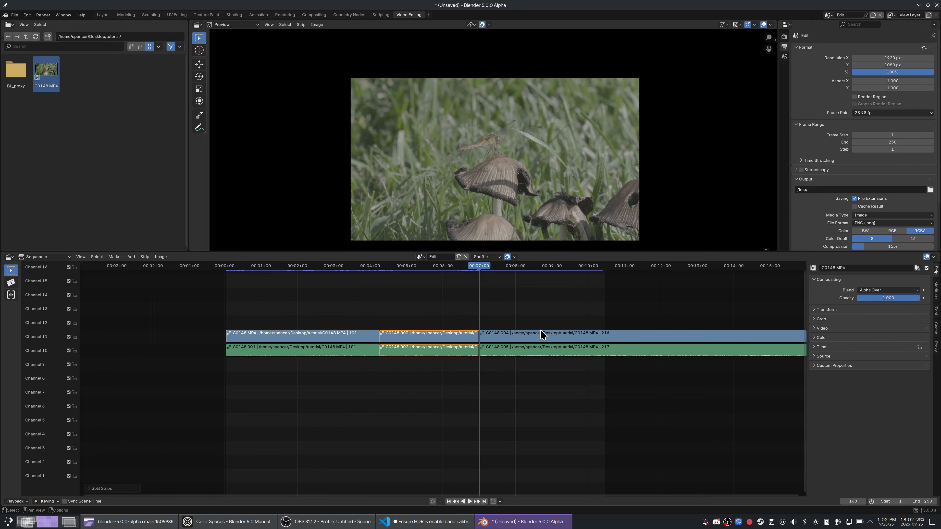
- Delete the first and last segments of the clip and move the remaining middle segment to the timeline start
{"action": "left_click", "coordinate": [540, 329]}
{"action": "left_click", "coordinate": [540, 336]}
{"action": "key", "text": "x"}
{"action": "left_click", "coordinate": [358, 339]}
{"action": "key", "text": "x"}
{"action": "left_click_drag", "start_coordinate": [413, 341], "coordinate": [259, 340]}
- Place the playhead at frame 8 and set the video strip's source color space to S-Log3 S-Gamut3.Cine
{"action": "left_click", "coordinate": [229, 271]}
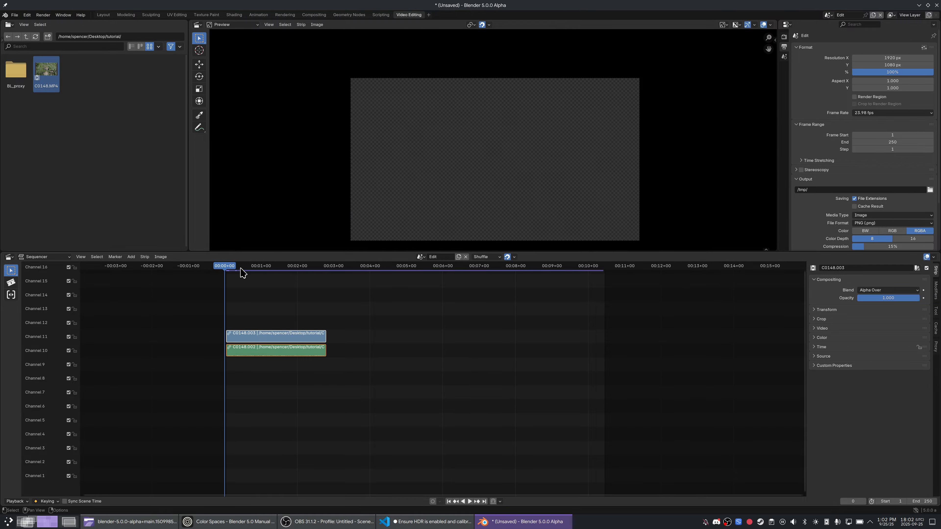
{"action": "left_click", "coordinate": [236, 268]}
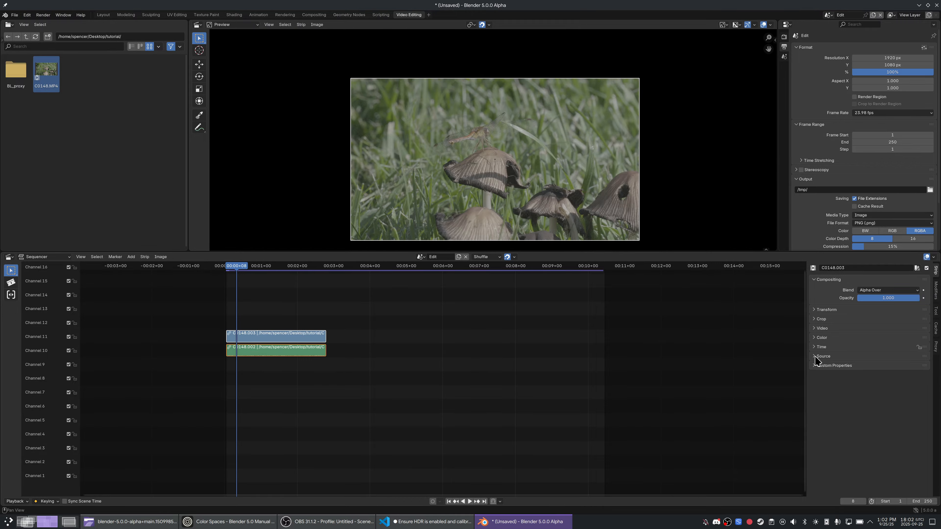
{"action": "mouse_move", "coordinate": [807, 350]}
{"action": "left_mouse_down"}
{"action": "mouse_move", "coordinate": [935, 358]}
{"action": "mouse_move", "coordinate": [814, 359]}
{"action": "left_mouse_up"}
{"action": "left_click", "coordinate": [829, 357]}
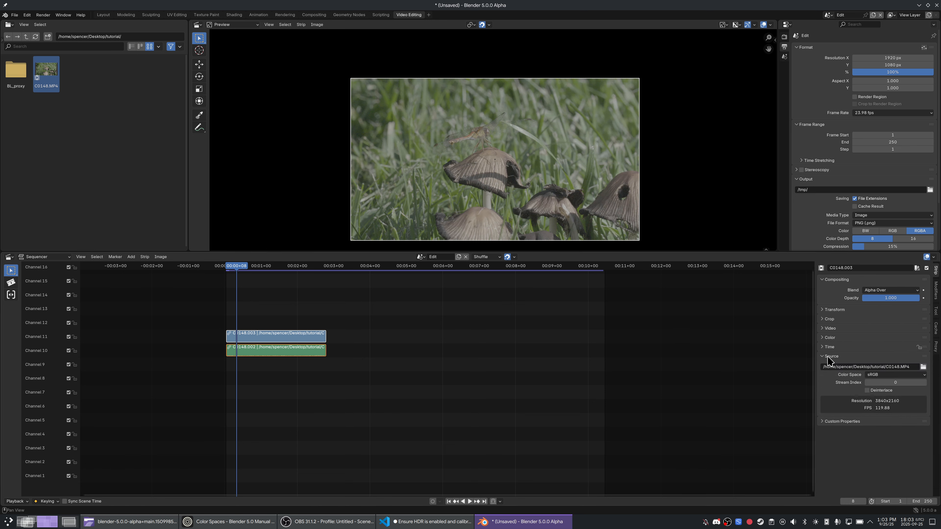
{"action": "left_click", "coordinate": [900, 375]}
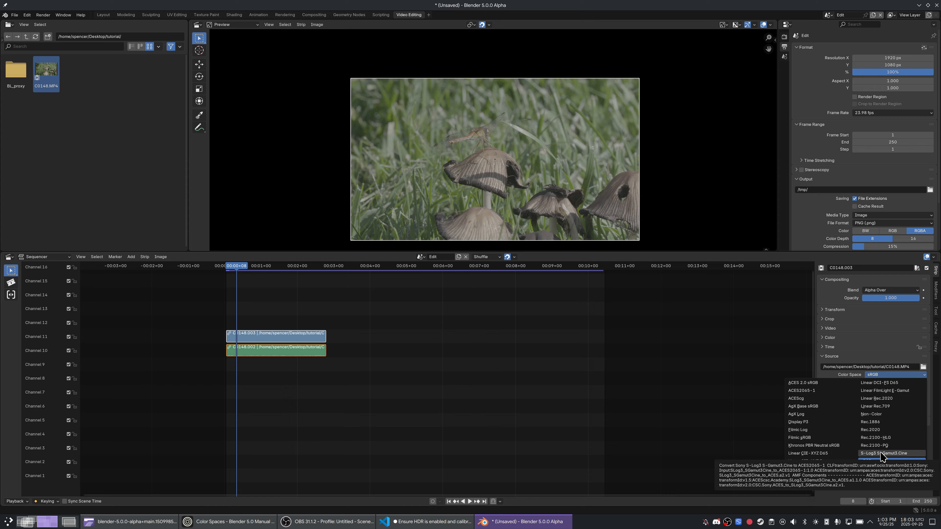
{"action": "left_click", "coordinate": [871, 454]}
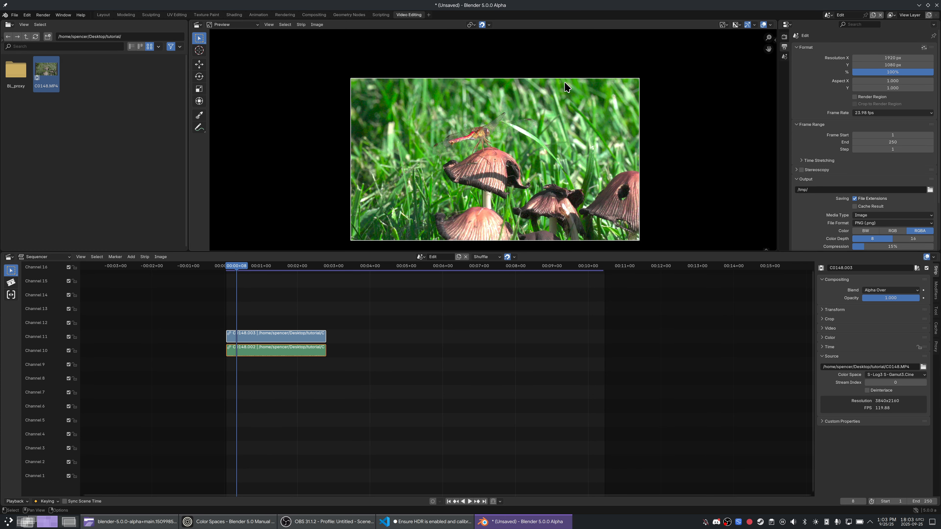
- Widen the preview area by narrowing the file browser, and center the enlarged clip image in it
{"action": "scroll", "coordinate": [334, 285], "scroll_direction": "up", "scroll_amount": 5}
{"action": "middle_click_drag", "start_coordinate": [206, 316], "coordinate": [316, 323]}
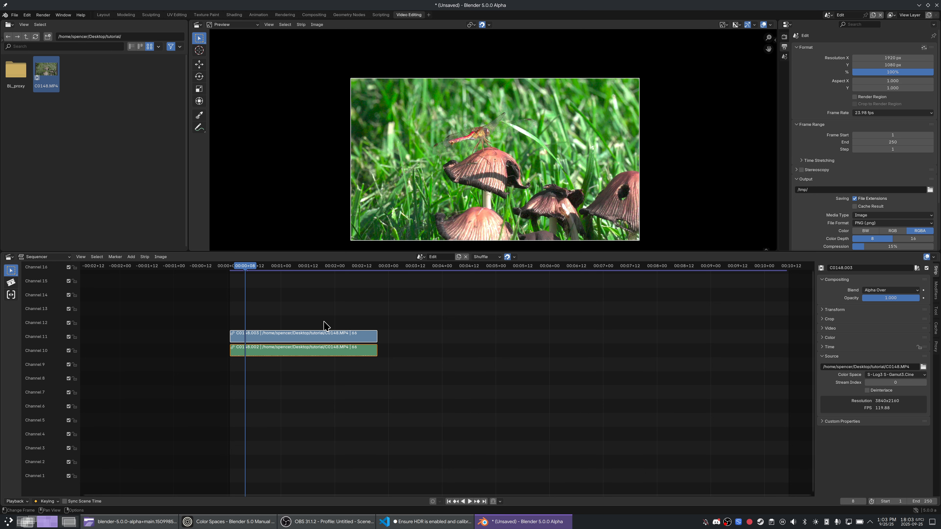
{"action": "scroll", "coordinate": [255, 314], "scroll_direction": "up", "scroll_amount": 4}
{"action": "middle_click_drag", "start_coordinate": [195, 344], "coordinate": [238, 345]}
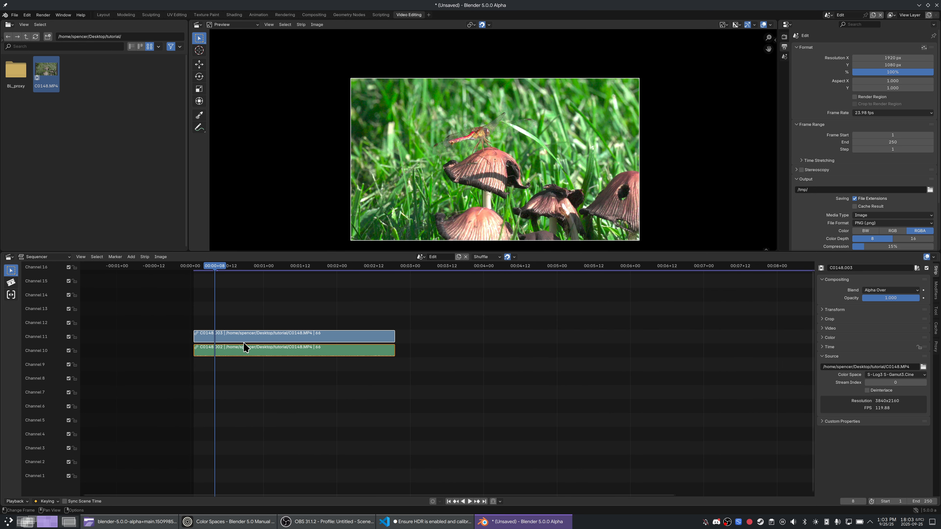
{"action": "scroll", "coordinate": [538, 145], "scroll_direction": "up", "scroll_amount": 2}
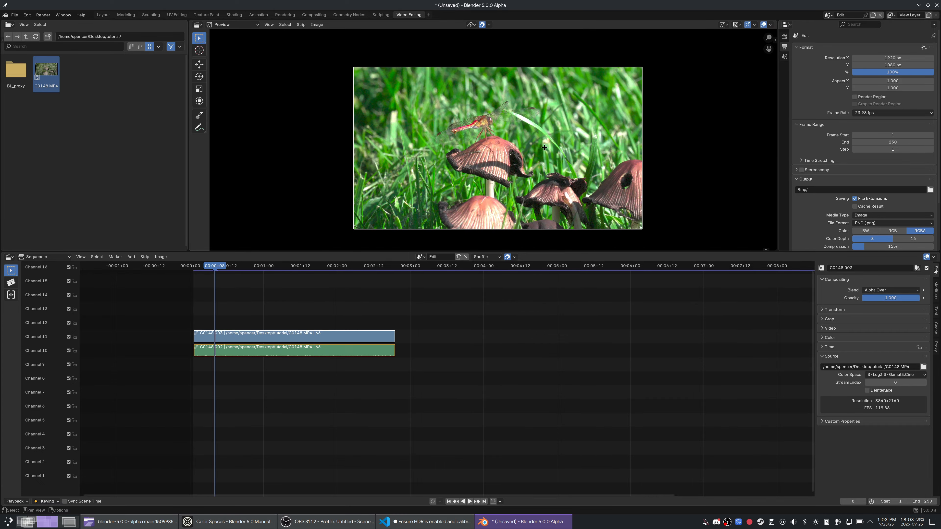
{"action": "middle_click_drag", "start_coordinate": [538, 144], "coordinate": [536, 144]}
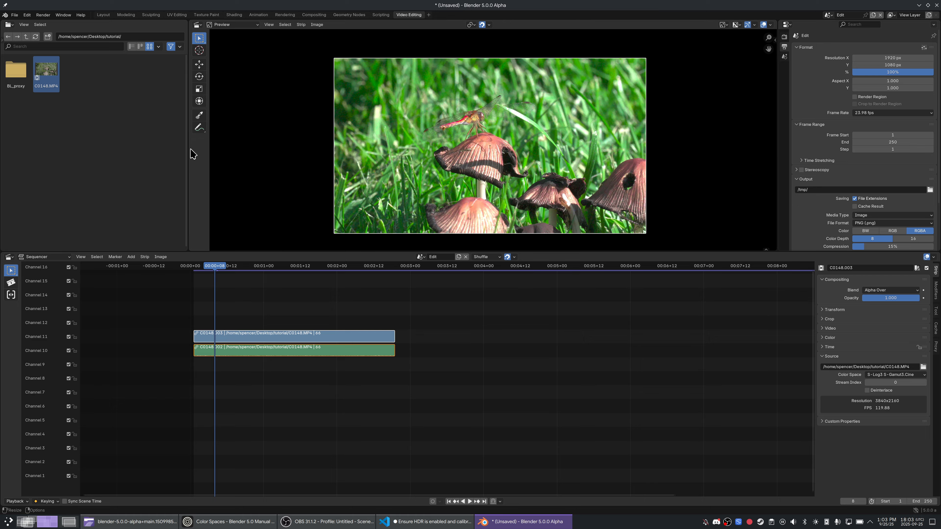
{"action": "left_click_drag", "start_coordinate": [189, 153], "coordinate": [136, 152]}
{"action": "middle_click_drag", "start_coordinate": [499, 151], "coordinate": [394, 145]}
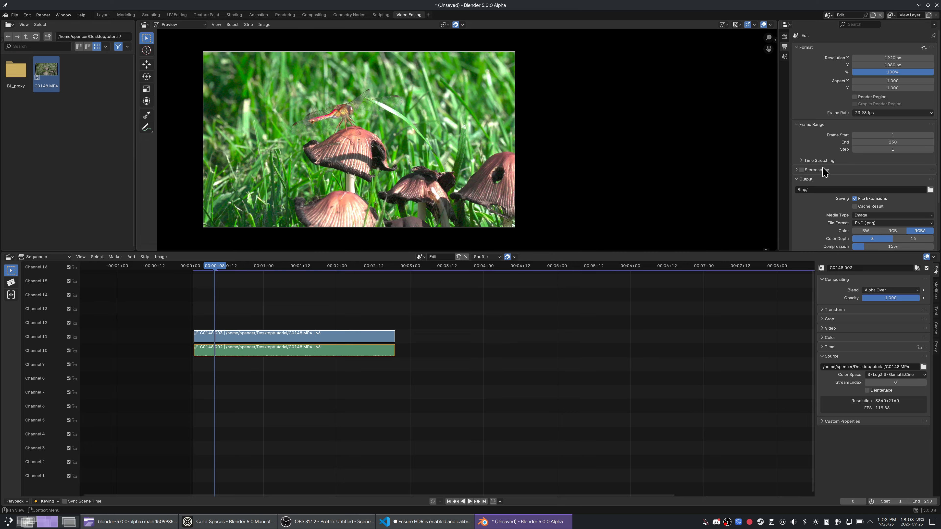
- Review the Edit scene's color management settings, including display, view and working space, alongside the preview image
{"action": "scroll", "coordinate": [818, 210], "scroll_direction": "down", "scroll_amount": 4}
{"action": "scroll", "coordinate": [813, 223], "scroll_direction": "up", "scroll_amount": 4}
{"action": "left_click", "coordinate": [784, 37]}
{"action": "scroll", "coordinate": [818, 206], "scroll_direction": "down", "scroll_amount": 2}
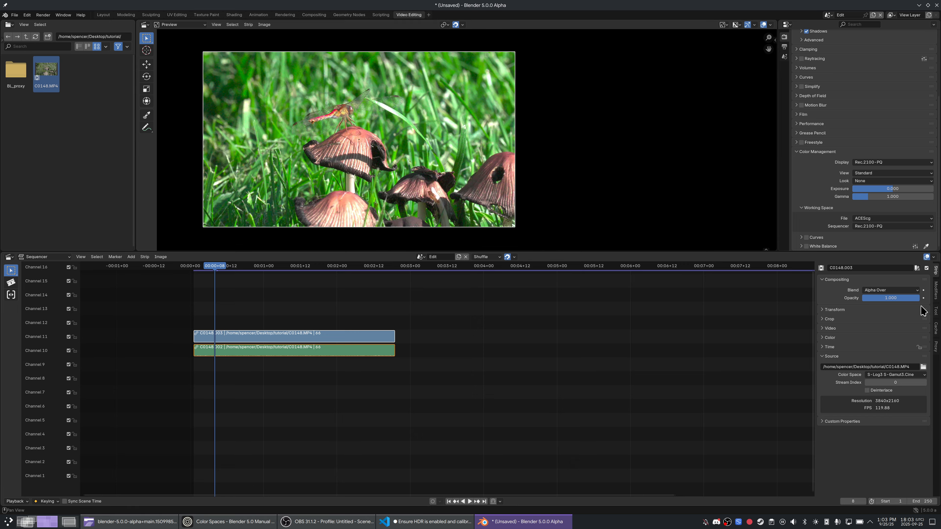
{"action": "middle_click_drag", "start_coordinate": [326, 162], "coordinate": [325, 161]}
{"action": "scroll", "coordinate": [320, 160], "scroll_direction": "up", "scroll_amount": 1}
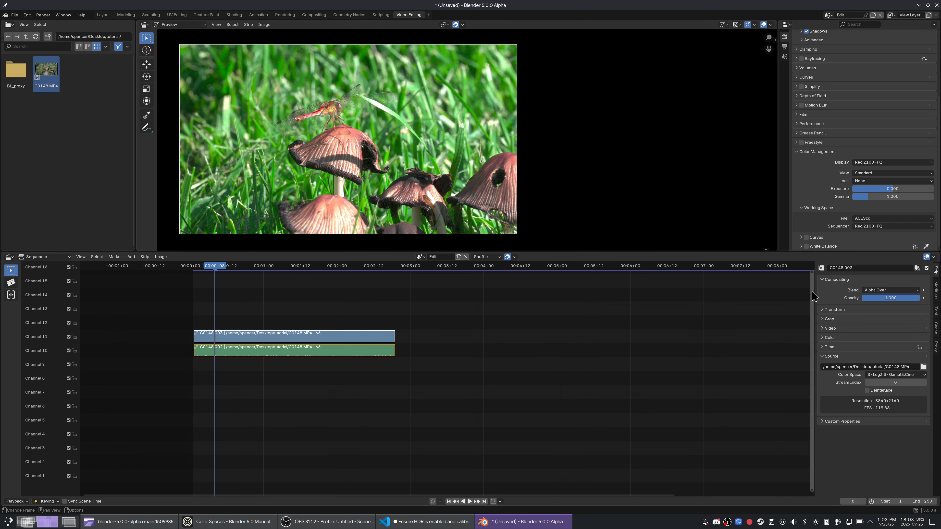
- Add a Brightness/Contrast modifier to the video strip
{"action": "left_click", "coordinate": [936, 292]}
{"action": "left_click", "coordinate": [867, 278]}
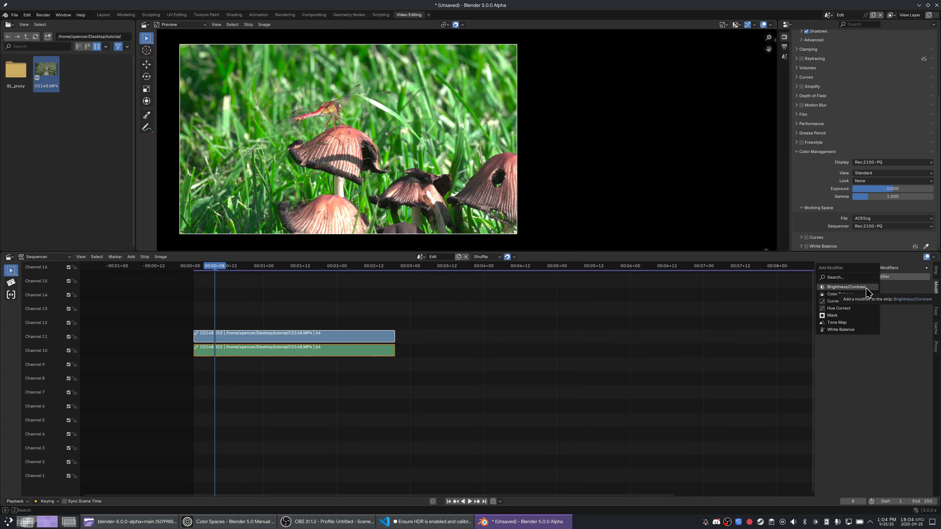
{"action": "left_click", "coordinate": [866, 288]}
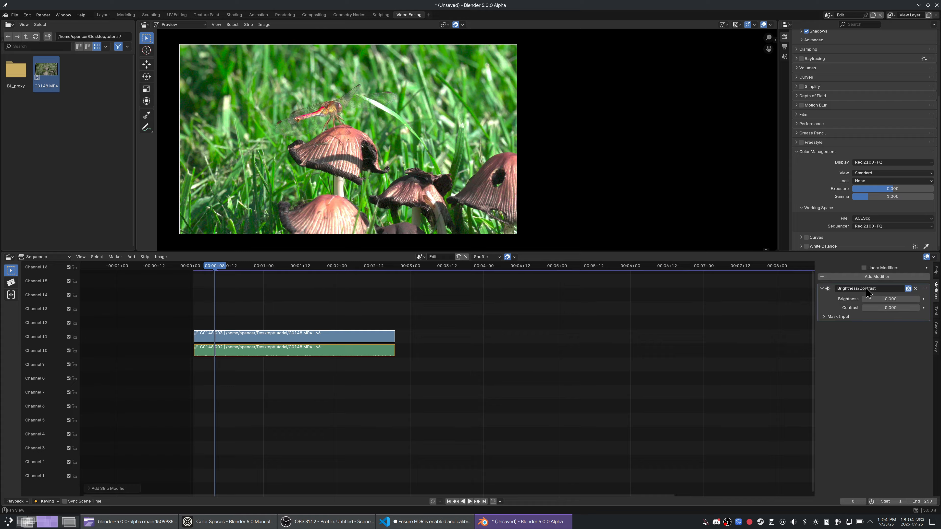
- Try adding Color Balance and White Balance modifiers to the video strip, and remove both
{"action": "left_click", "coordinate": [891, 276]}
{"action": "left_click", "coordinate": [894, 285]}
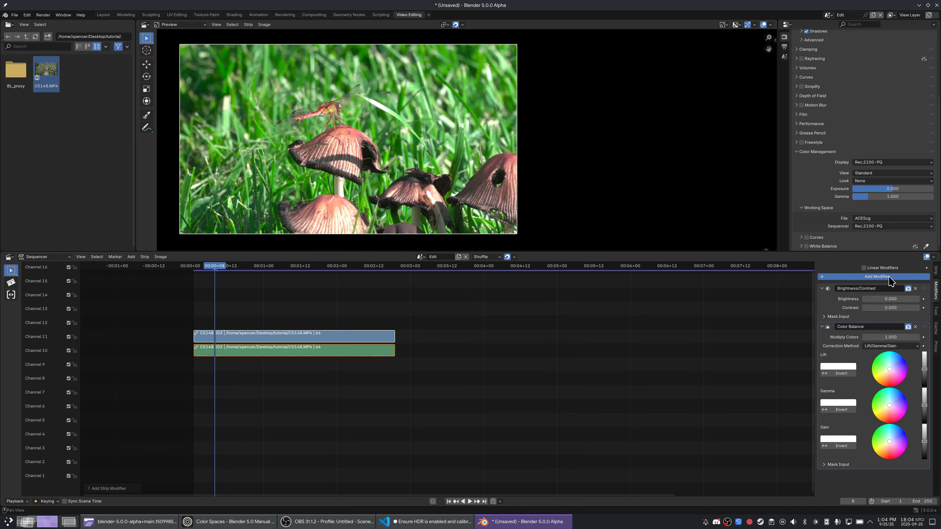
{"action": "left_click", "coordinate": [864, 277]}
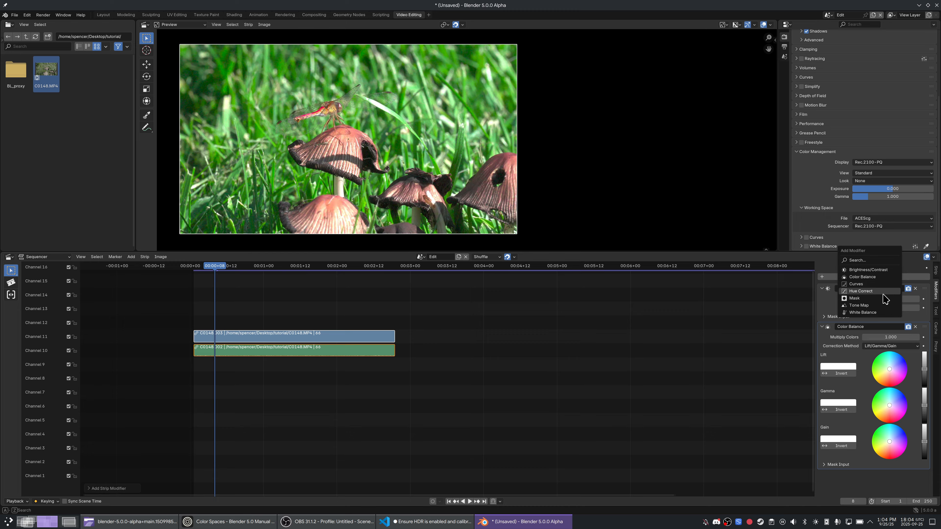
{"action": "left_click", "coordinate": [876, 312]}
{"action": "left_click", "coordinate": [915, 327]}
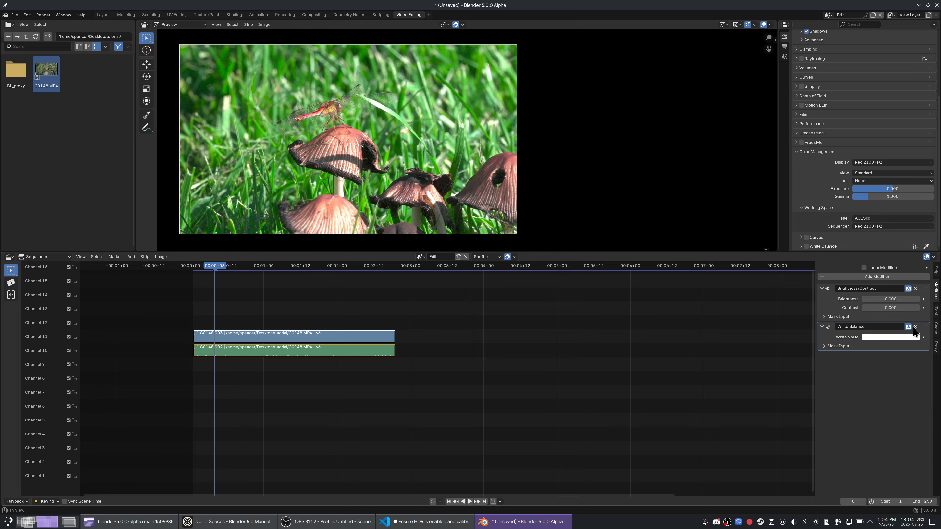
{"action": "left_click", "coordinate": [880, 337]}
{"action": "left_click", "coordinate": [915, 328]}
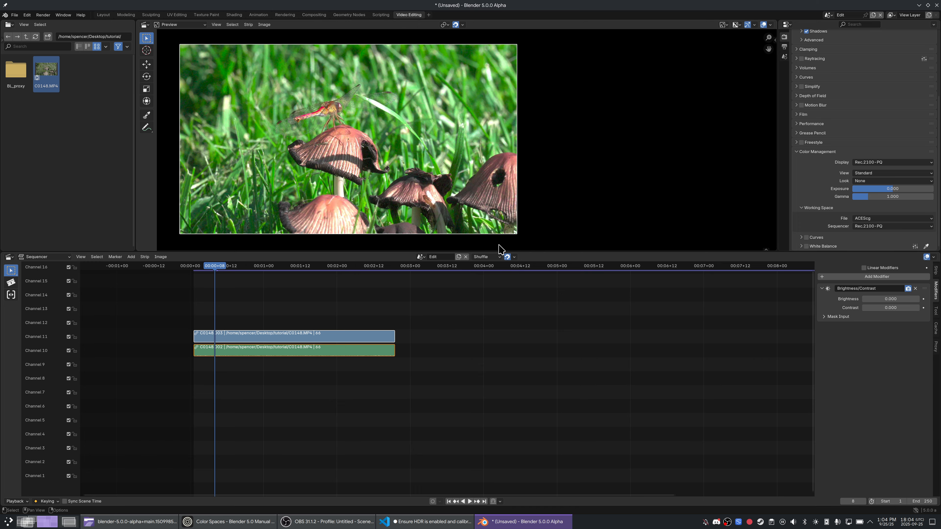
{"action": "scroll", "coordinate": [304, 173], "scroll_direction": "up", "scroll_amount": 1}
{"action": "scroll", "coordinate": [304, 174], "scroll_direction": "down", "scroll_amount": 1}
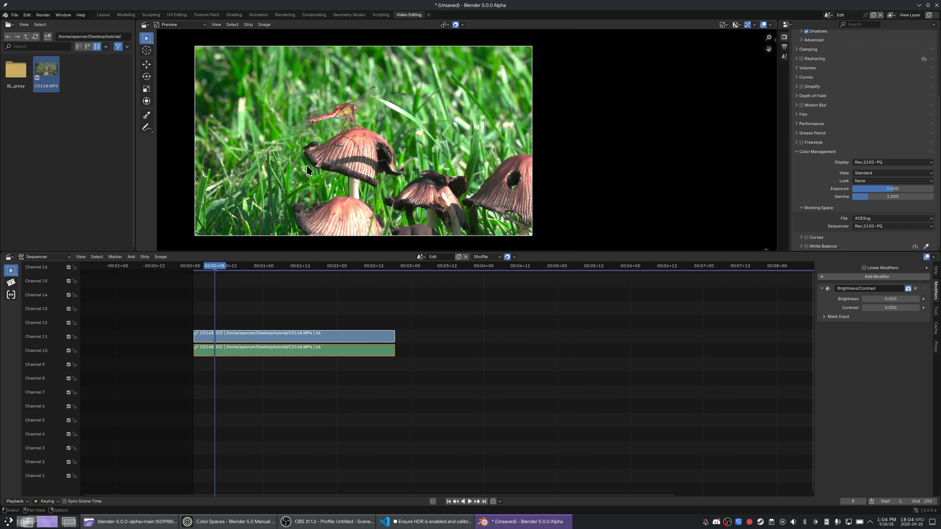
{"action": "scroll", "coordinate": [336, 152], "scroll_direction": "up", "scroll_amount": 1}
{"action": "middle_click_drag", "start_coordinate": [499, 158], "coordinate": [538, 159]}
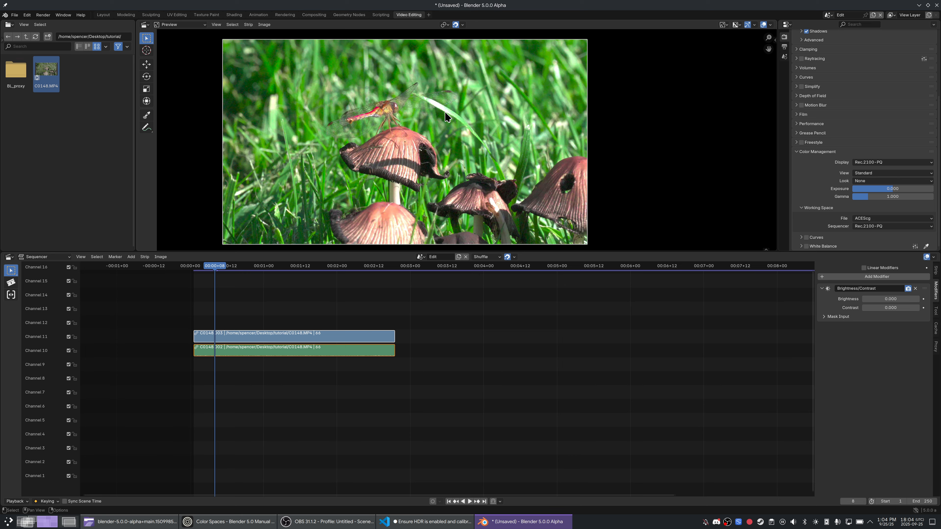
{"action": "middle_click_drag", "start_coordinate": [352, 118], "coordinate": [310, 117]}
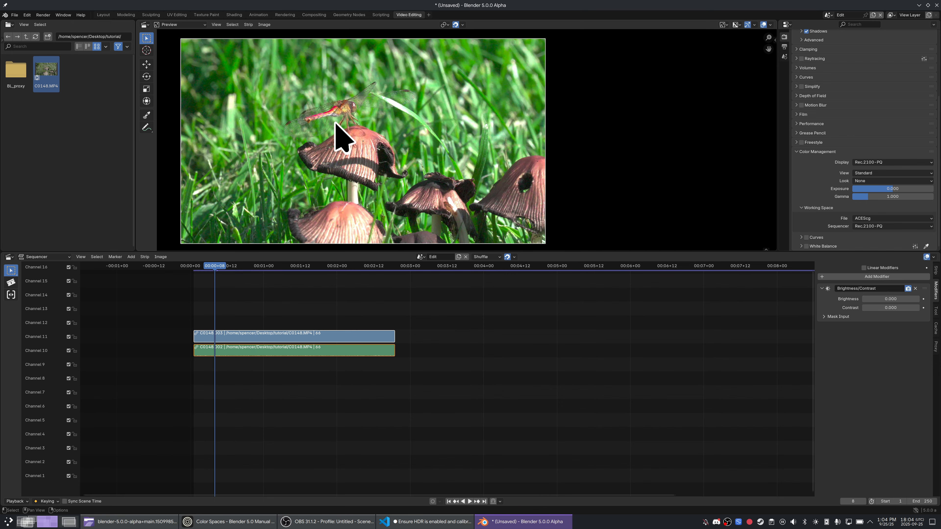
- Split the preview area into two side by side, show the Luma Waveform in one and the whole clip image in the other
{"action": "left_click_drag", "start_coordinate": [774, 22], "coordinate": [508, 26]}
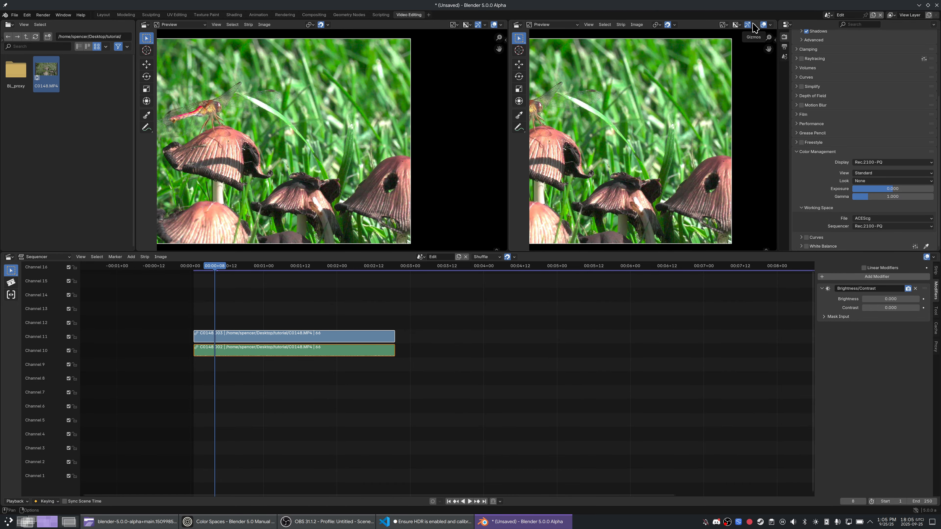
{"action": "left_click", "coordinate": [735, 24]}
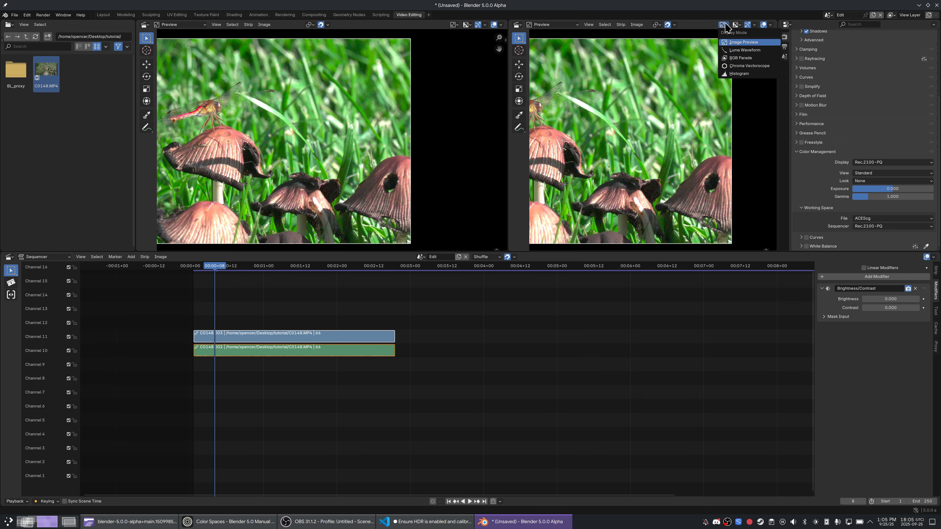
{"action": "left_click", "coordinate": [749, 53]}
{"action": "scroll", "coordinate": [608, 96], "scroll_direction": "down", "scroll_amount": 3}
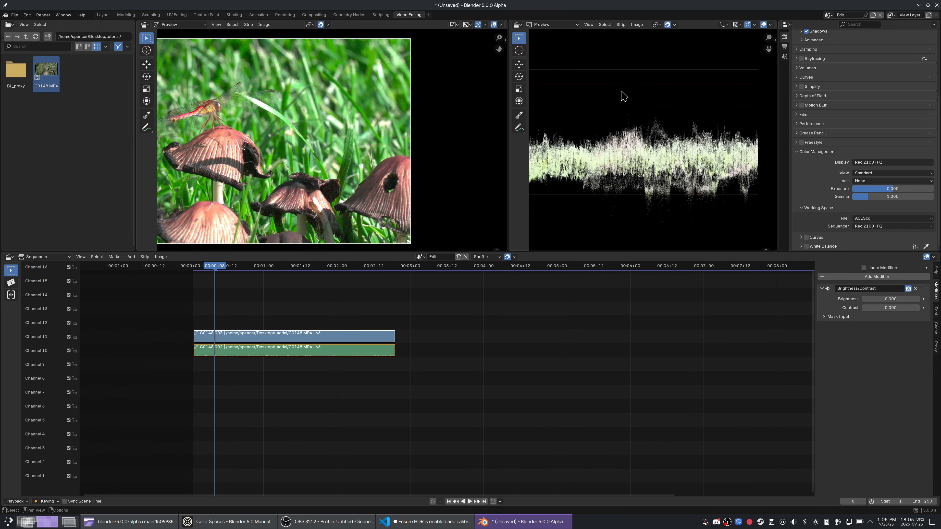
{"action": "scroll", "coordinate": [629, 94], "scroll_direction": "up", "scroll_amount": 1}
{"action": "scroll", "coordinate": [628, 94], "scroll_direction": "down", "scroll_amount": 1}
{"action": "middle_click_drag", "start_coordinate": [624, 93], "coordinate": [625, 93]}
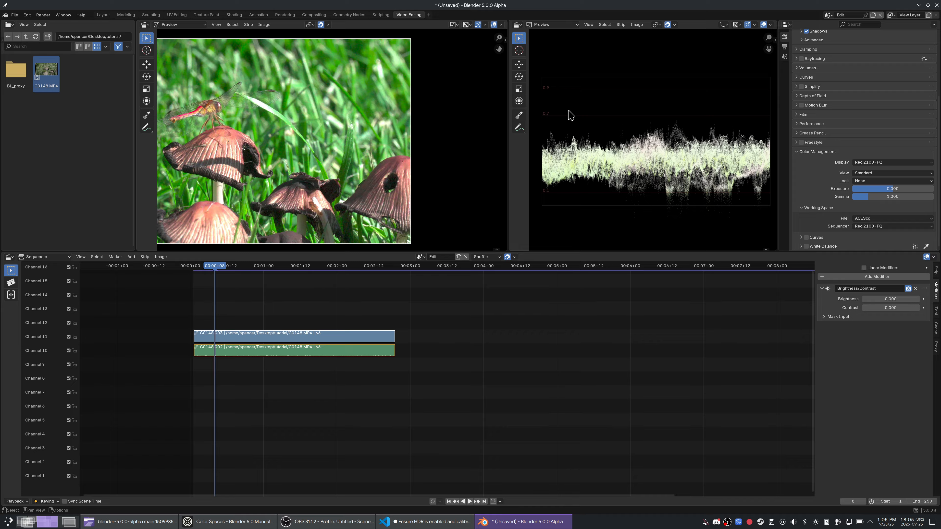
{"action": "middle_click_drag", "start_coordinate": [284, 148], "coordinate": [315, 150]}
{"action": "key", "text": "Home"}
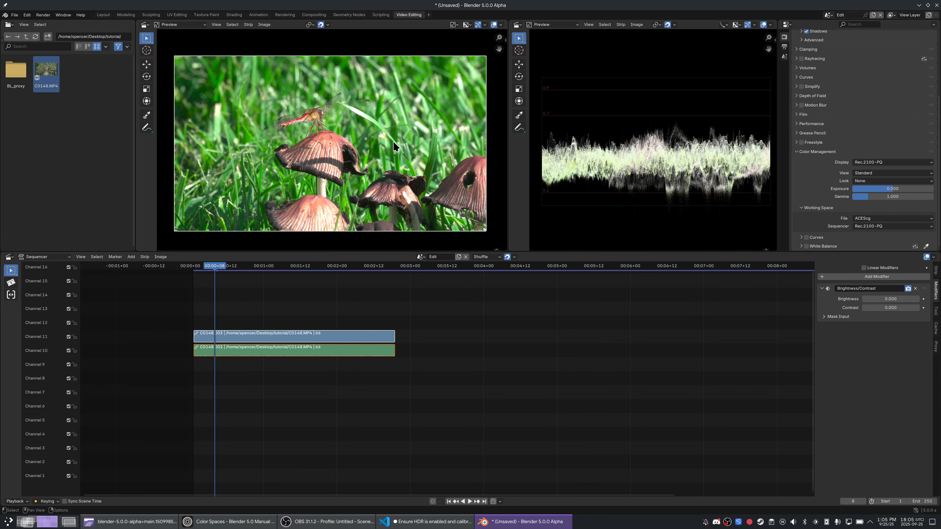
- Set the Brightness/Contrast modifier's brightness to 6.7 and compare the result with the luma waveform
{"action": "left_click_drag", "start_coordinate": [890, 299], "coordinate": [927, 299]}
{"action": "scroll", "coordinate": [693, 121], "scroll_direction": "up", "scroll_amount": 4}
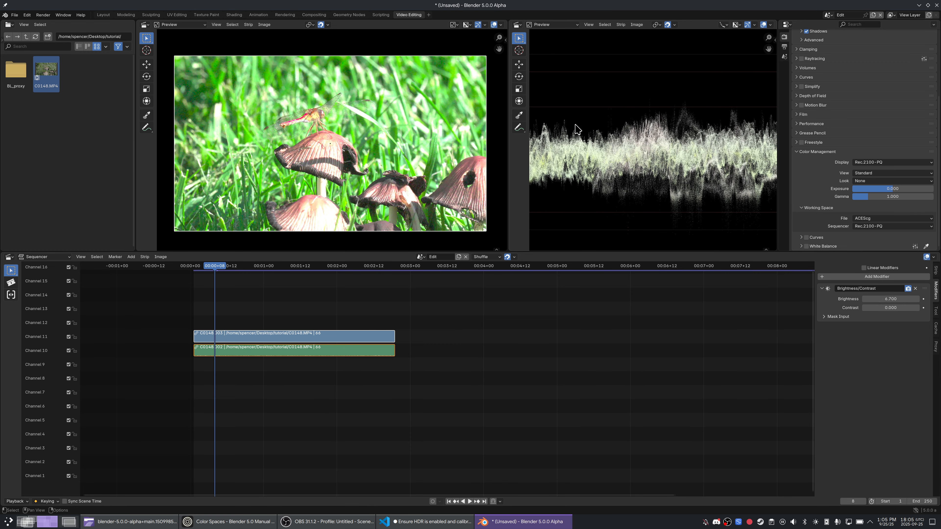
{"action": "scroll", "coordinate": [577, 129], "scroll_direction": "down", "scroll_amount": 1}
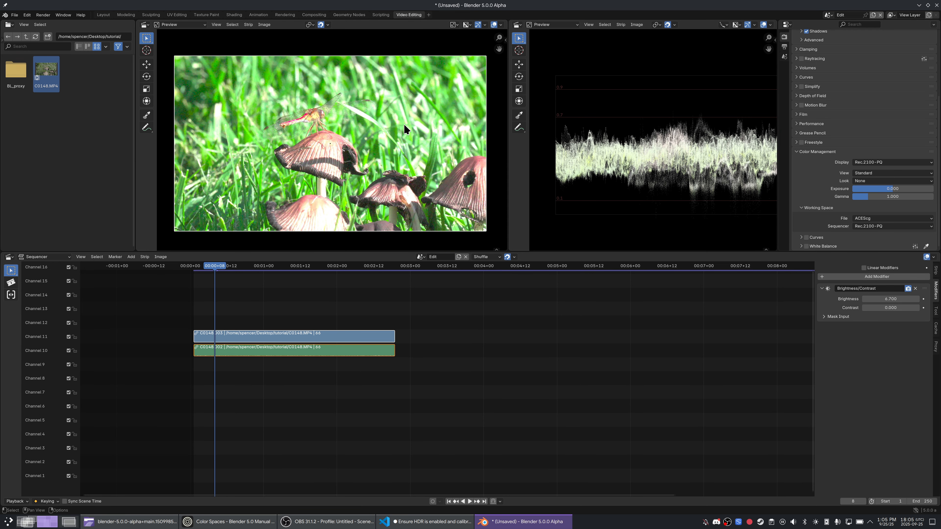
- Examine the highlight and shadow detail of the dragonfly and the mushroom cap up close in the image preview
{"action": "scroll", "coordinate": [392, 111], "scroll_direction": "up", "scroll_amount": 1}
{"action": "scroll", "coordinate": [383, 119], "scroll_direction": "up", "scroll_amount": 1}
{"action": "scroll", "coordinate": [394, 121], "scroll_direction": "down", "scroll_amount": 1}
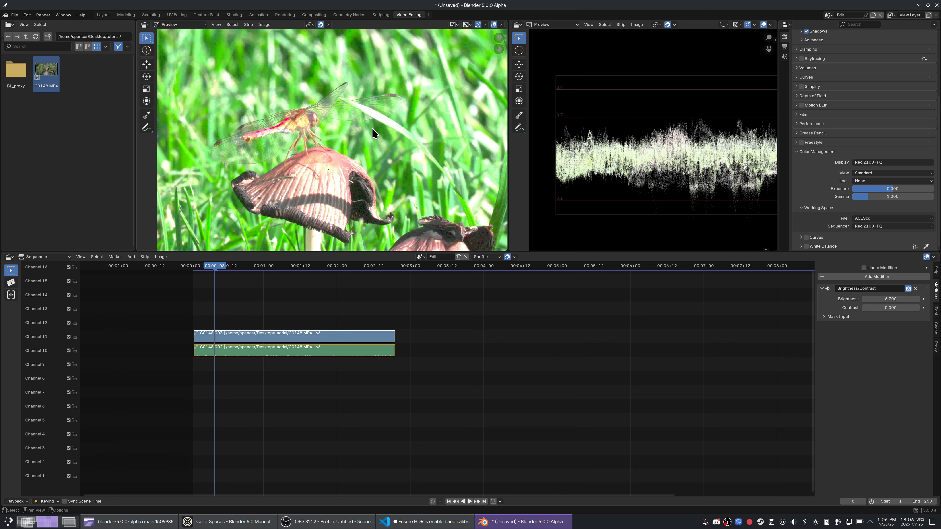
{"action": "scroll", "coordinate": [376, 171], "scroll_direction": "down", "scroll_amount": 3}
{"action": "scroll", "coordinate": [354, 177], "scroll_direction": "up", "scroll_amount": 4}
{"action": "scroll", "coordinate": [355, 176], "scroll_direction": "up", "scroll_amount": 3}
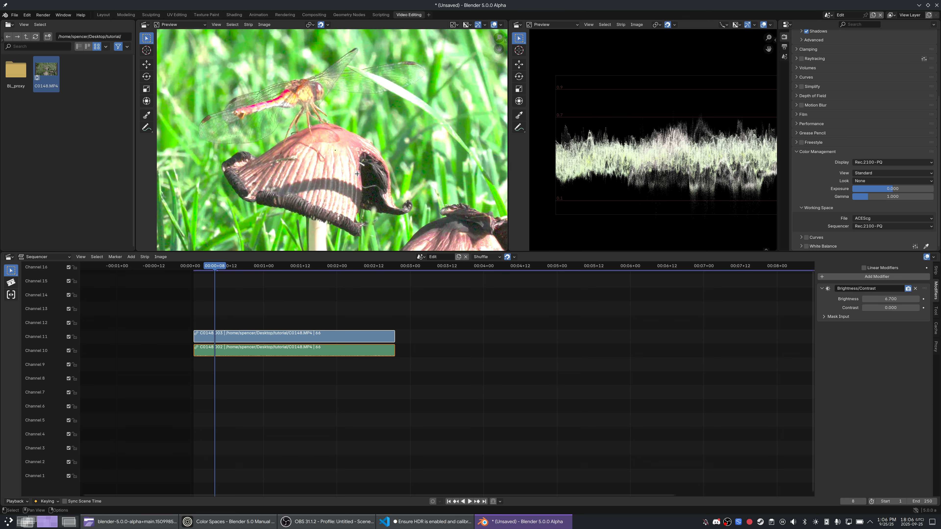
{"action": "scroll", "coordinate": [381, 185], "scroll_direction": "up", "scroll_amount": 1}
{"action": "scroll", "coordinate": [380, 185], "scroll_direction": "up", "scroll_amount": 3}
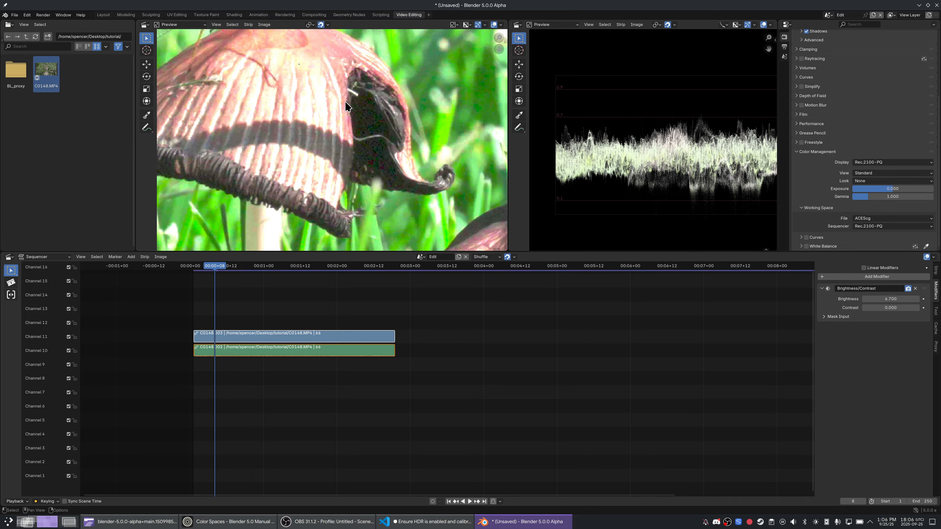
{"action": "scroll", "coordinate": [360, 199], "scroll_direction": "down", "scroll_amount": 4}
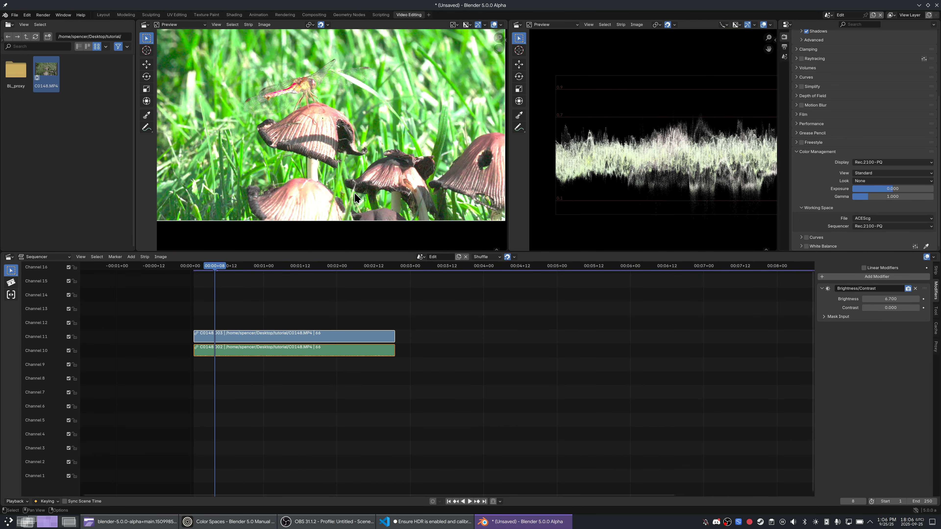
- Set the Brightness/Contrast modifier's contrast to 12.4 and fit the whole image in the preview
{"action": "left_click_drag", "start_coordinate": [889, 308], "coordinate": [930, 308]}
{"action": "scroll", "coordinate": [348, 155], "scroll_direction": "down", "scroll_amount": 1}
{"action": "middle_click_drag", "start_coordinate": [348, 134], "coordinate": [359, 151]}
{"action": "scroll", "coordinate": [542, 124], "scroll_direction": "down", "scroll_amount": 2}
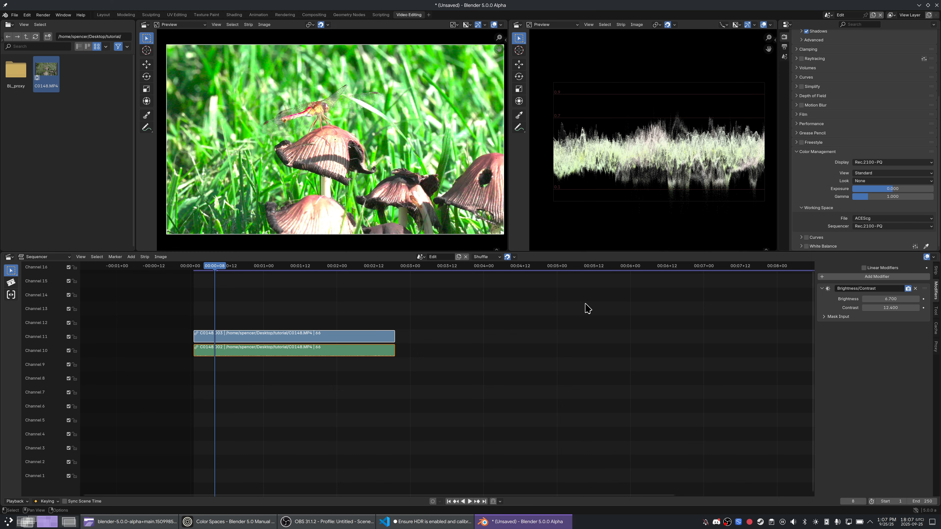
{"action": "left_click", "coordinate": [325, 523]}
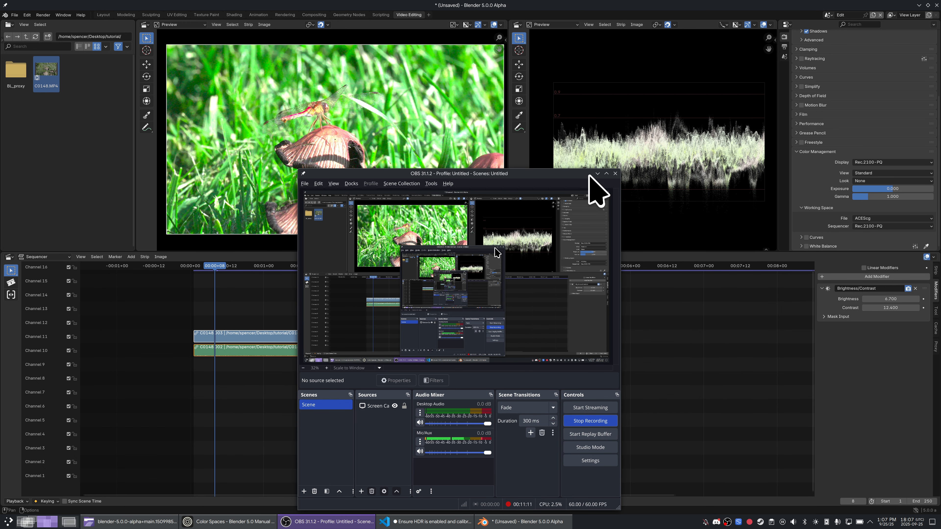
{"action": "left_click", "coordinate": [597, 173]}
- Set the Edit scene's output media type to Video
{"action": "left_click", "coordinate": [784, 47]}
{"action": "scroll", "coordinate": [863, 159], "scroll_direction": "down", "scroll_amount": 5}
{"action": "left_click", "coordinate": [885, 159]}
{"action": "left_click", "coordinate": [884, 182]}
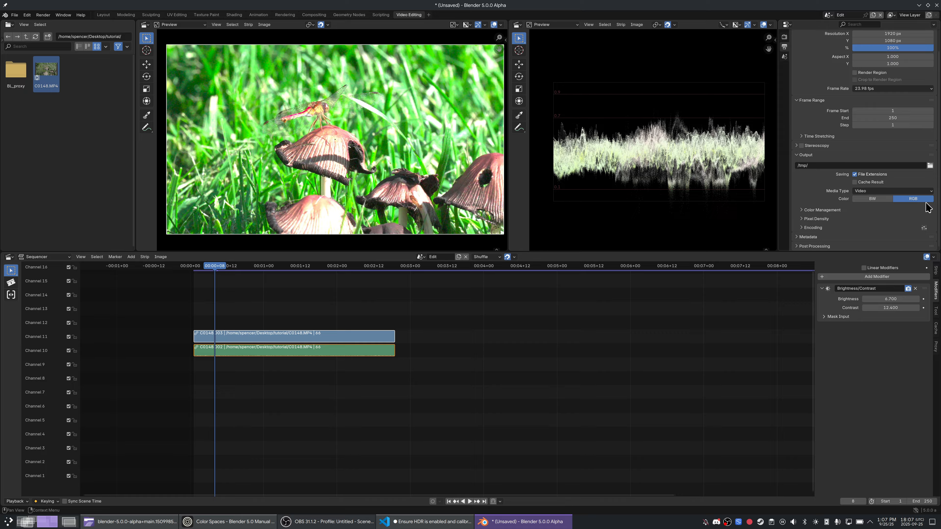
- Set the output encoding's video codec to AV1 with a color depth of 10 bits
{"action": "left_click", "coordinate": [812, 228]}
{"action": "scroll", "coordinate": [813, 230], "scroll_direction": "down", "scroll_amount": 2}
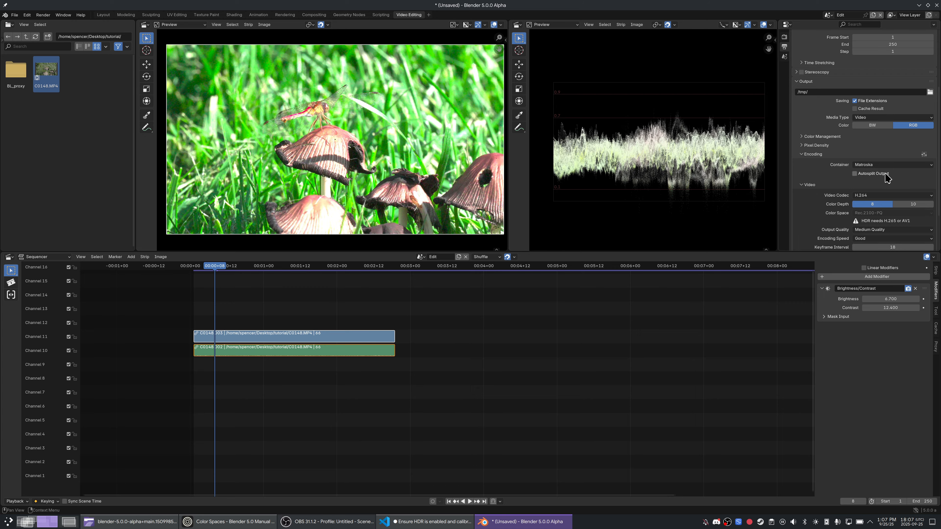
{"action": "scroll", "coordinate": [883, 178], "scroll_direction": "down", "scroll_amount": 1}
{"action": "left_click", "coordinate": [879, 181]}
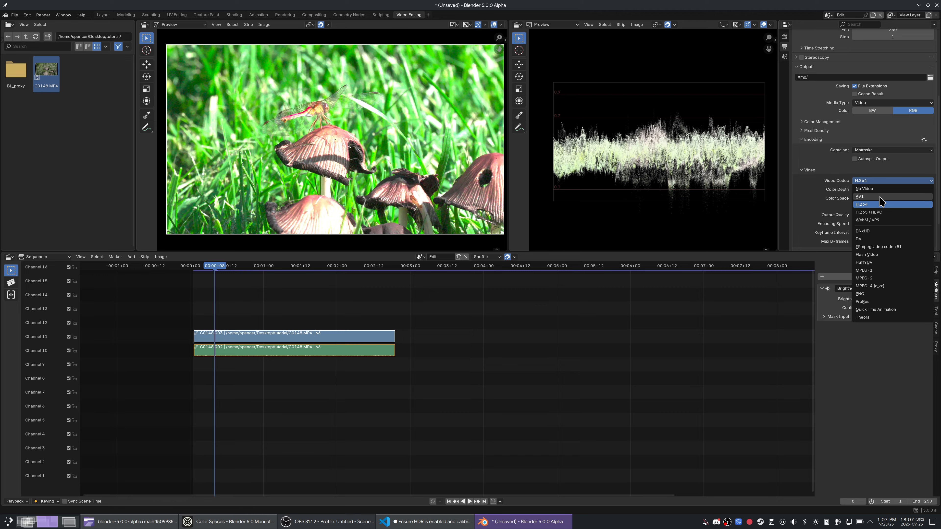
{"action": "left_click", "coordinate": [879, 197]}
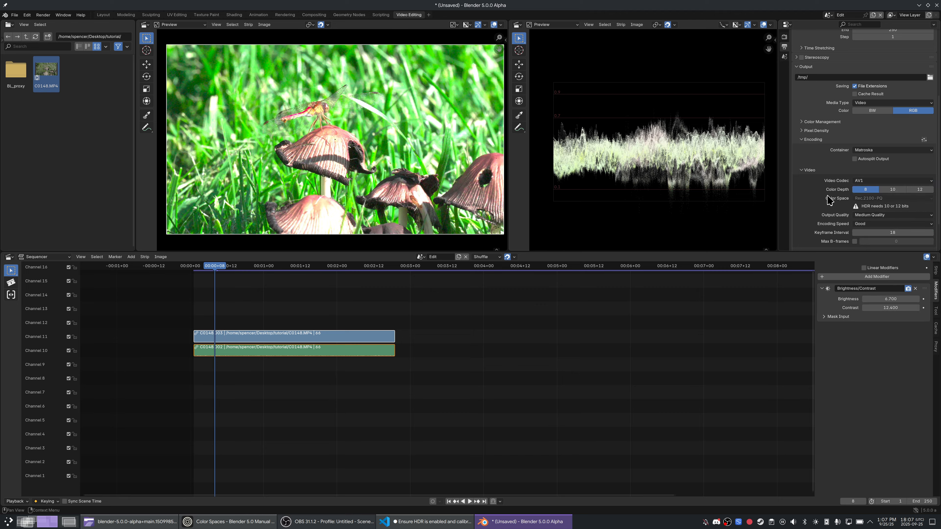
{"action": "left_click", "coordinate": [891, 190]}
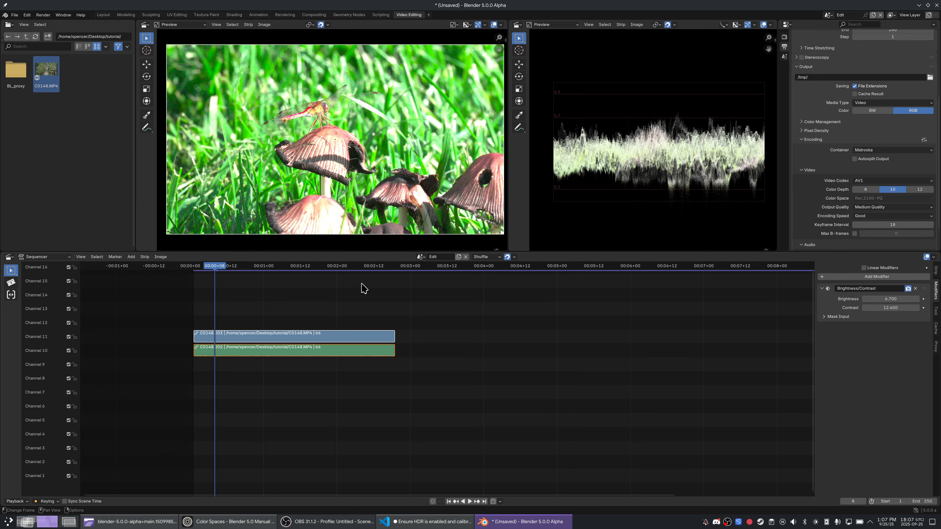
- Check the clip's last frame, set the scene's end frame to 66, and return the playhead to near the clip's start
{"action": "left_click_drag", "start_coordinate": [383, 266], "coordinate": [391, 267]}
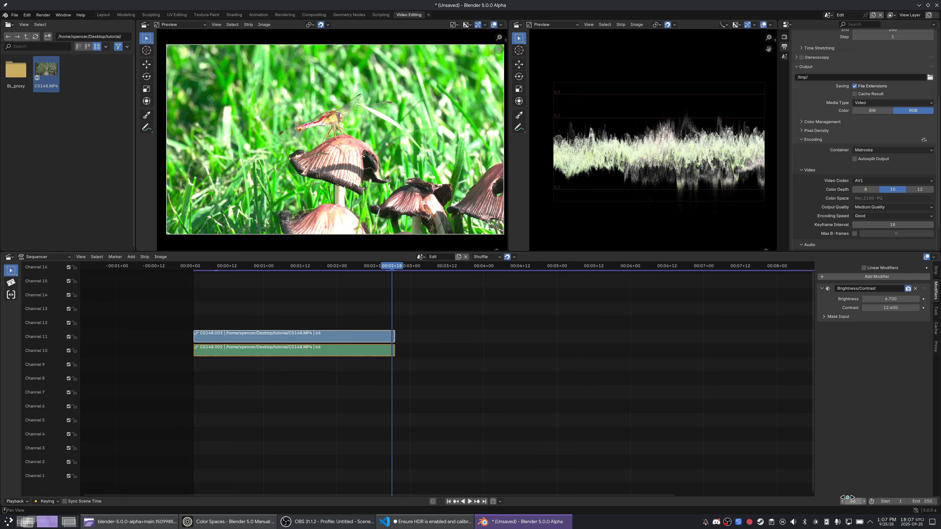
{"action": "left_click", "coordinate": [846, 497]}
{"action": "left_click", "coordinate": [920, 501]}
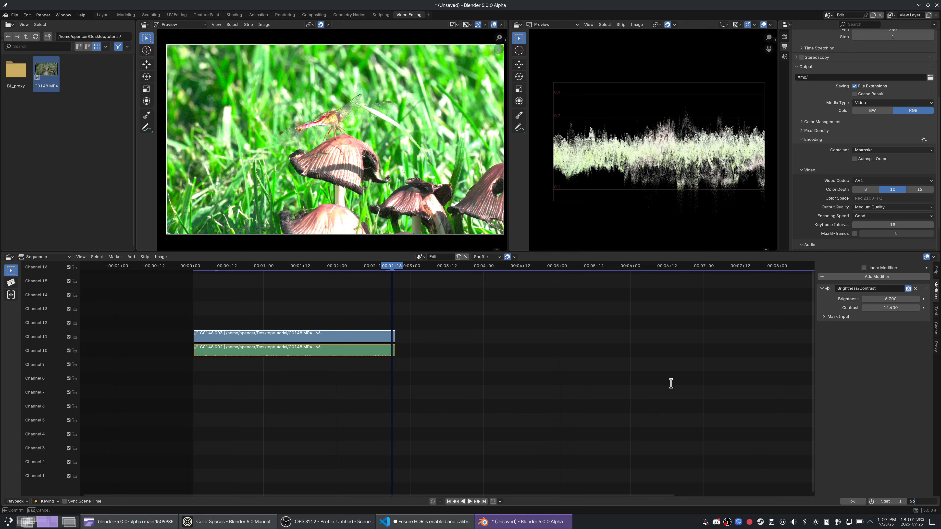
{"action": "type", "text": "66"}
{"action": "key", "text": "Return"}
{"action": "left_click", "coordinate": [196, 268]}
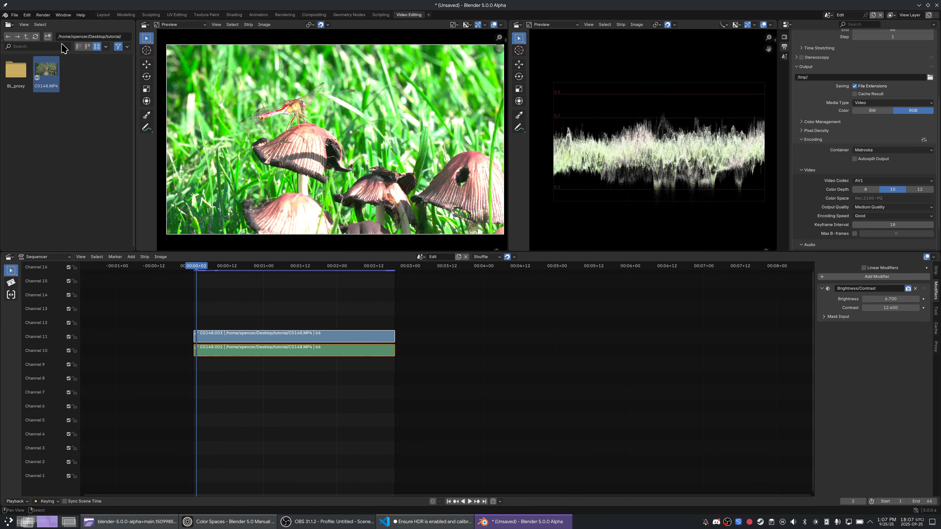